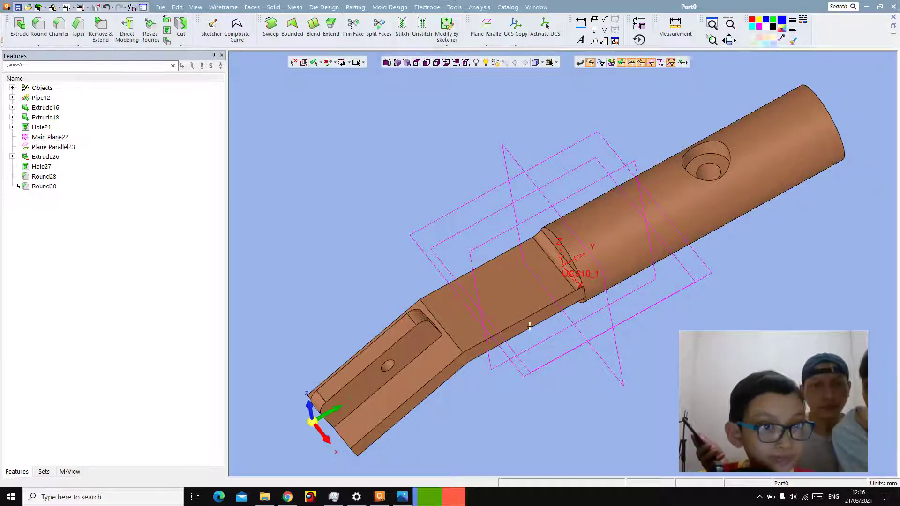
Set aside the finished lug model and bring up the File options for a new part.
{"action": "left_click", "coordinate": [161, 7]}
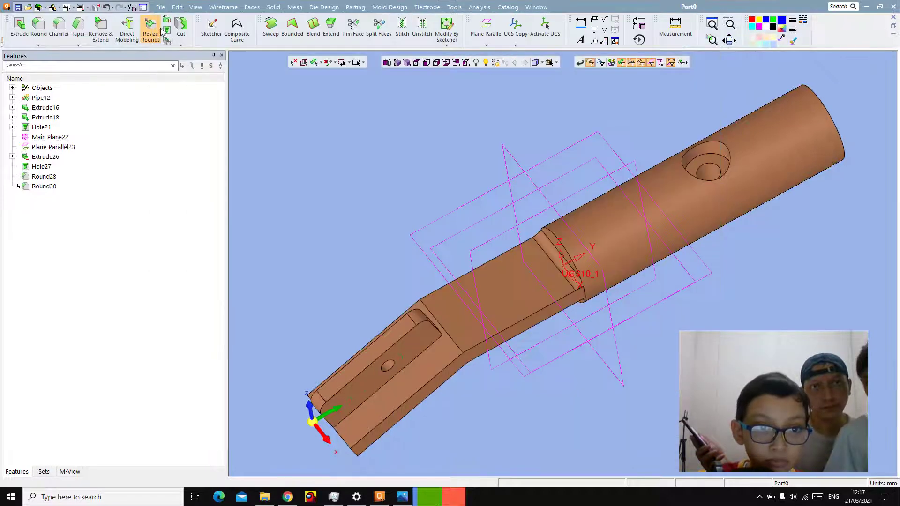
{"action": "left_click", "coordinate": [149, 27]}
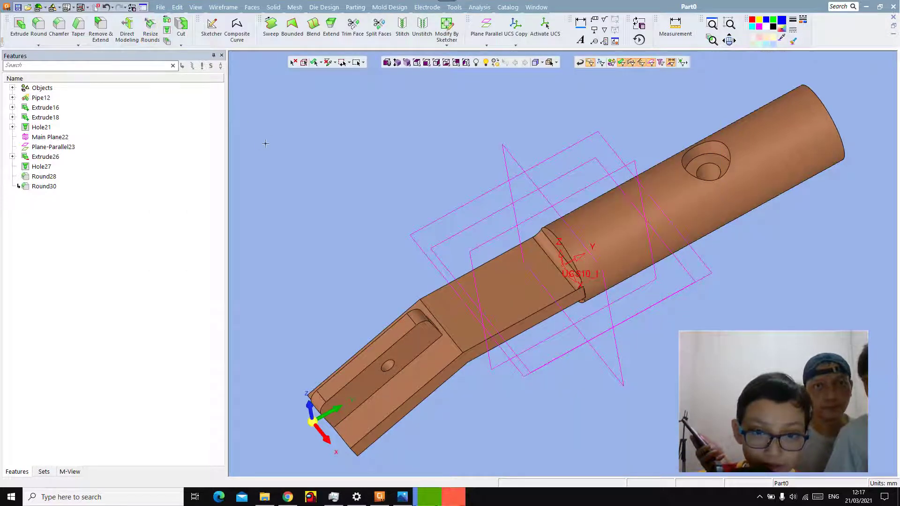
{"action": "left_click", "coordinate": [161, 7]}
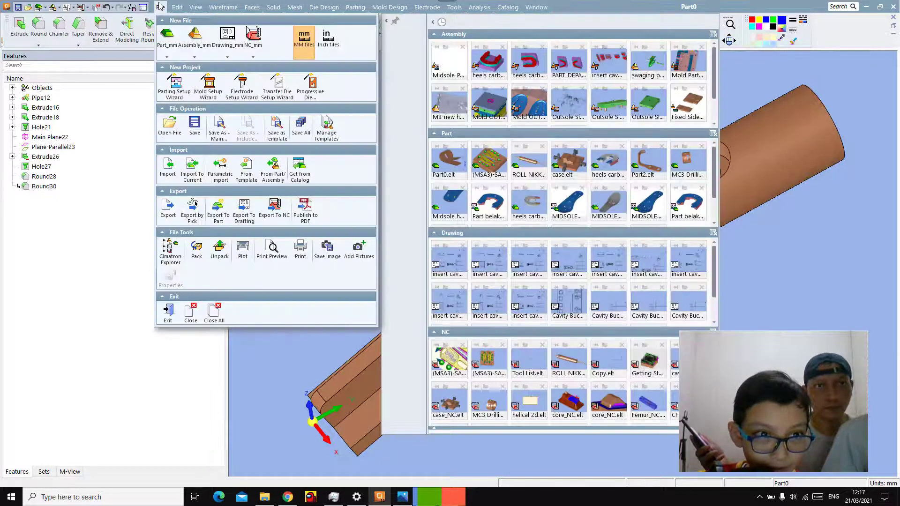
Create a new Part_mm millimetre part and start a wireframe line.
{"action": "left_click", "coordinate": [168, 35]}
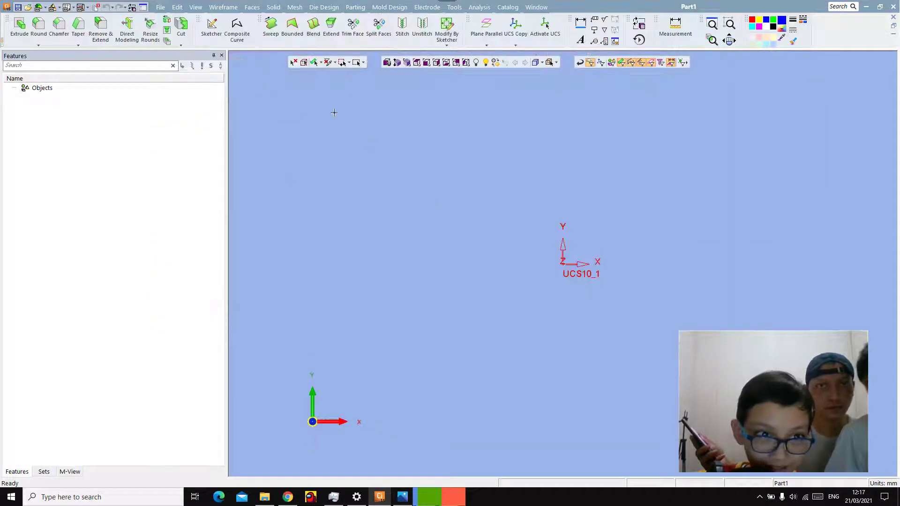
{"action": "left_click", "coordinate": [211, 24]}
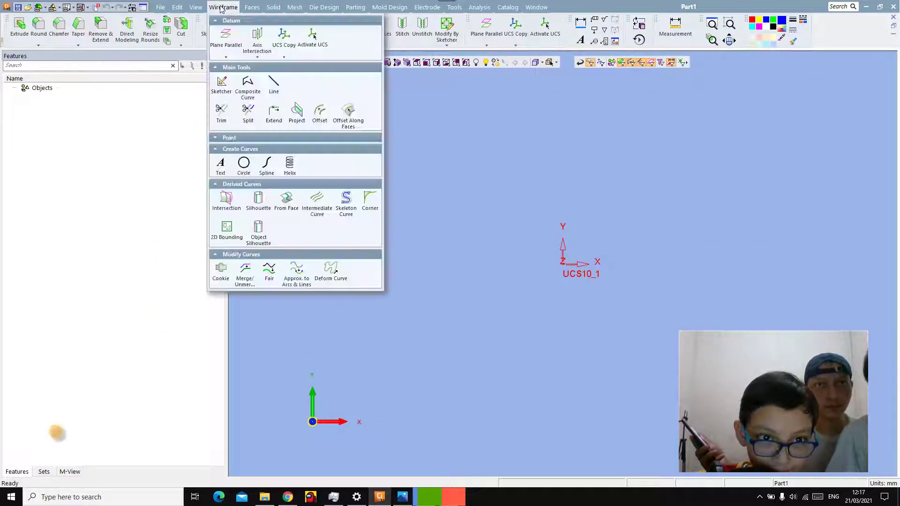
{"action": "left_click", "coordinate": [274, 86]}
{"action": "mouse_move", "coordinate": [488, 298]}
{"action": "middle_mouse_down"}
{"action": "mouse_move", "coordinate": [536, 299]}
{"action": "mouse_move", "coordinate": [549, 342]}
{"action": "middle_mouse_up"}
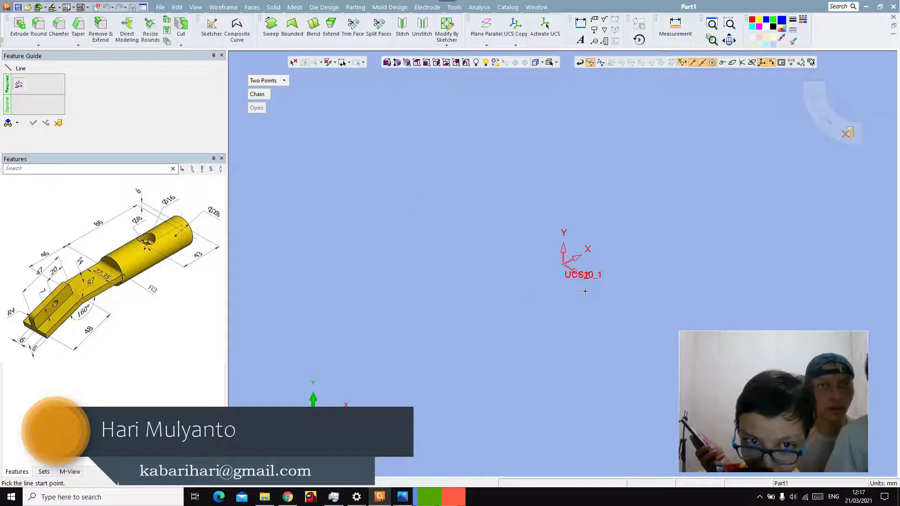
Define the line By Direction, starting at the UCS origin along the Y axis.
{"action": "left_click", "coordinate": [269, 80]}
{"action": "left_click", "coordinate": [281, 153]}
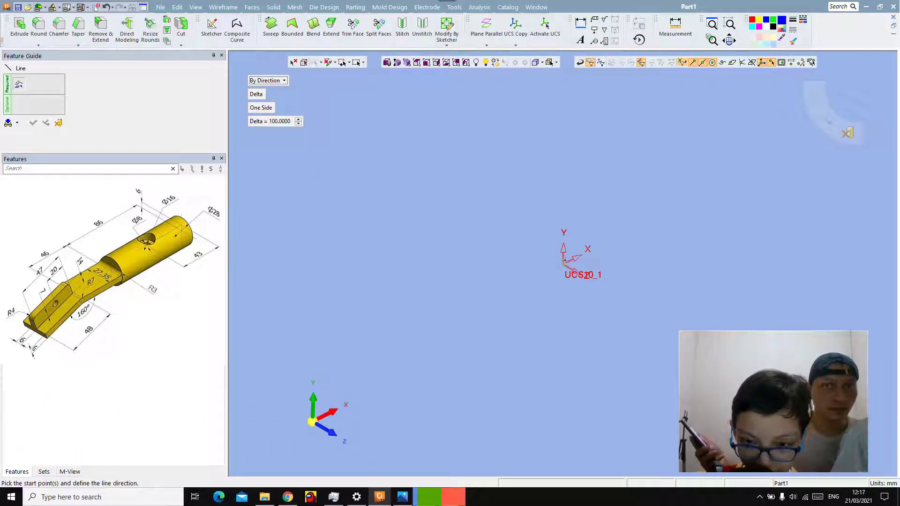
{"action": "left_click", "coordinate": [564, 264]}
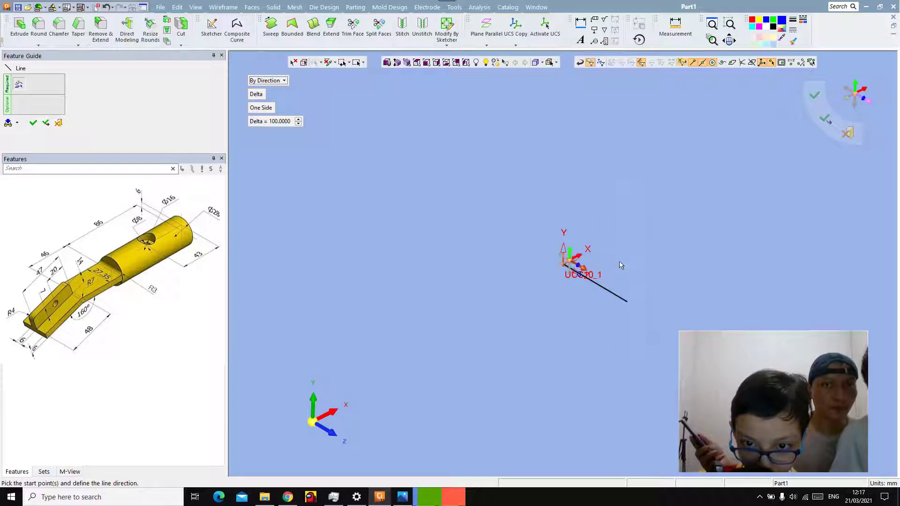
{"action": "left_click", "coordinate": [571, 252]}
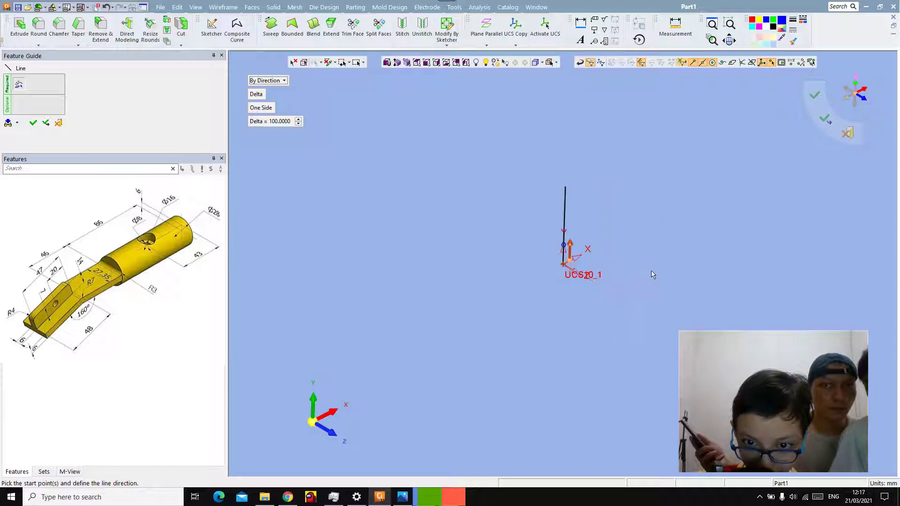
{"action": "middle_click_drag", "start_coordinate": [649, 275], "coordinate": [653, 273]}
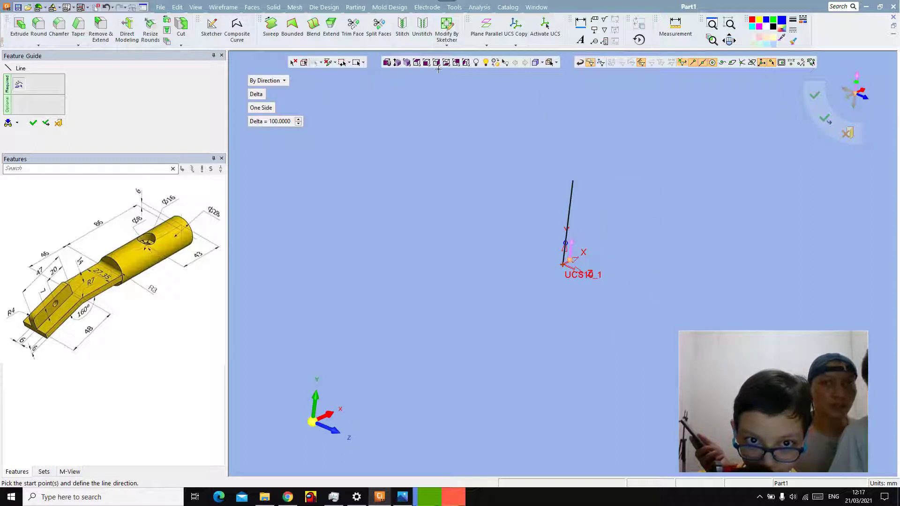
{"action": "left_click", "coordinate": [411, 66]}
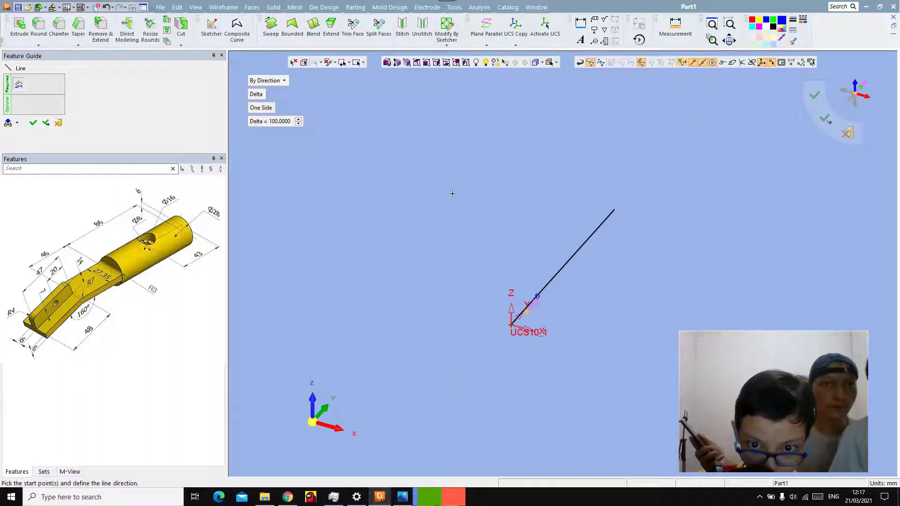
Give the line an 86 mm length and finish it as Line11.
{"action": "left_click", "coordinate": [286, 125]}
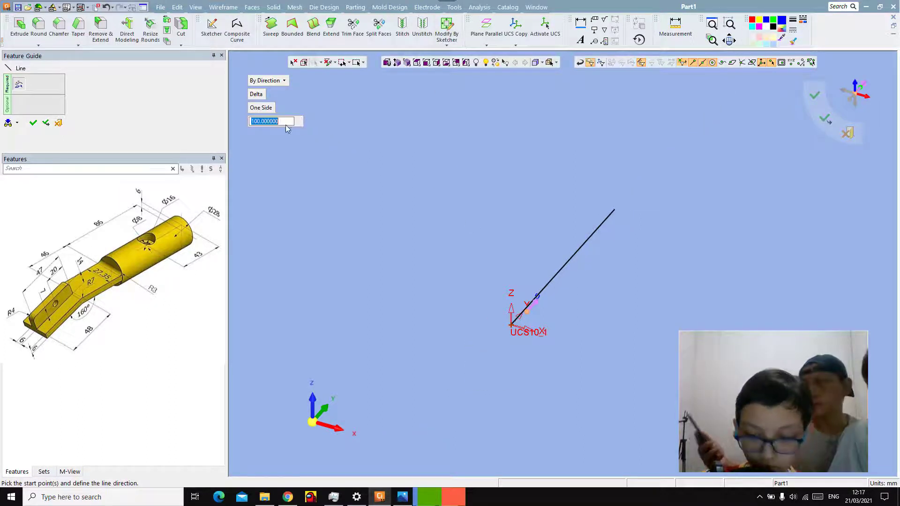
{"action": "type", "text": "8"}
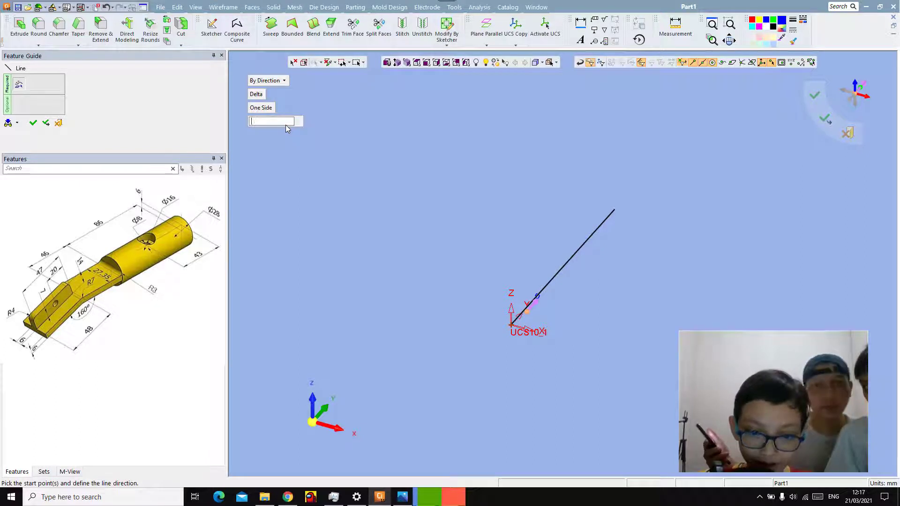
{"action": "type", "text": "6"}
{"action": "key", "text": "Return"}
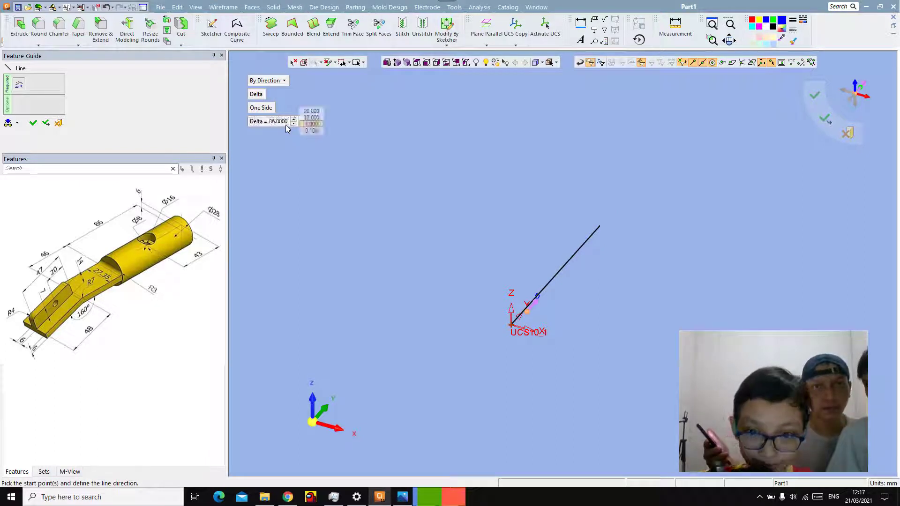
{"action": "left_click", "coordinate": [406, 63]}
{"action": "right_click", "coordinate": [425, 162]}
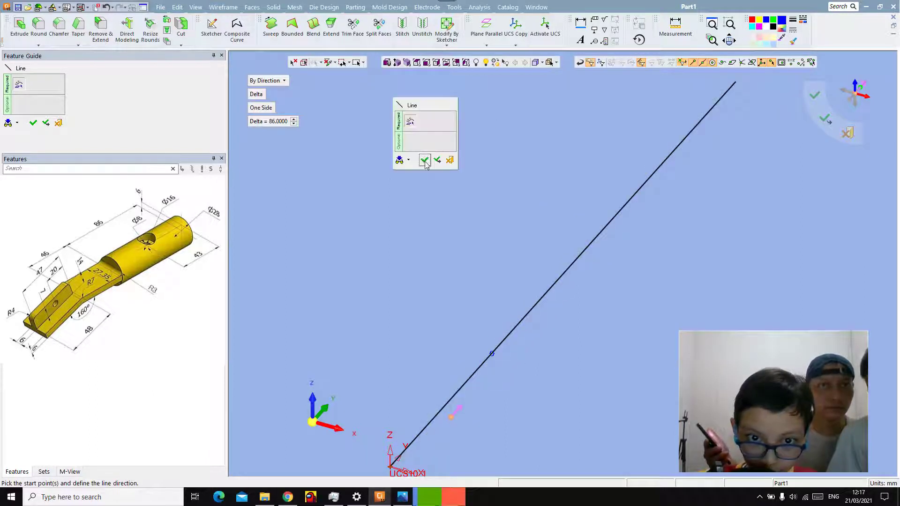
{"action": "left_click", "coordinate": [424, 160]}
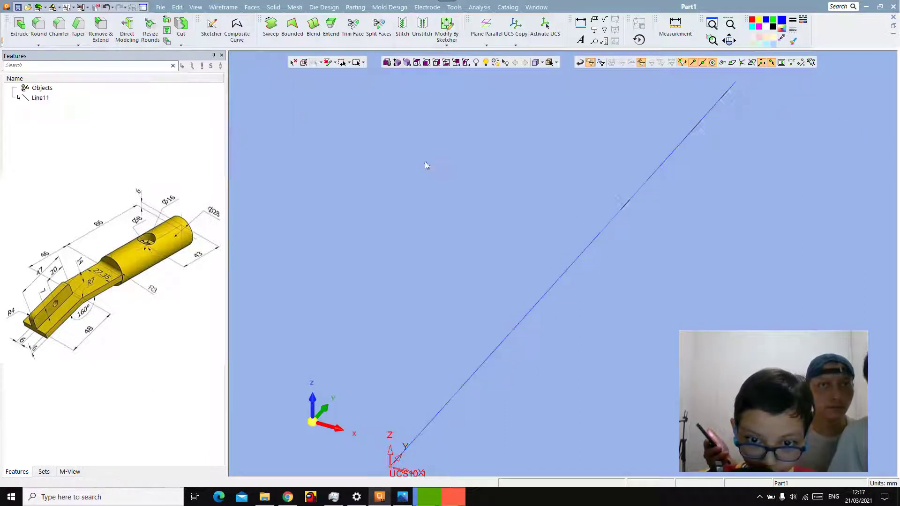
{"action": "left_click", "coordinate": [215, 7]}
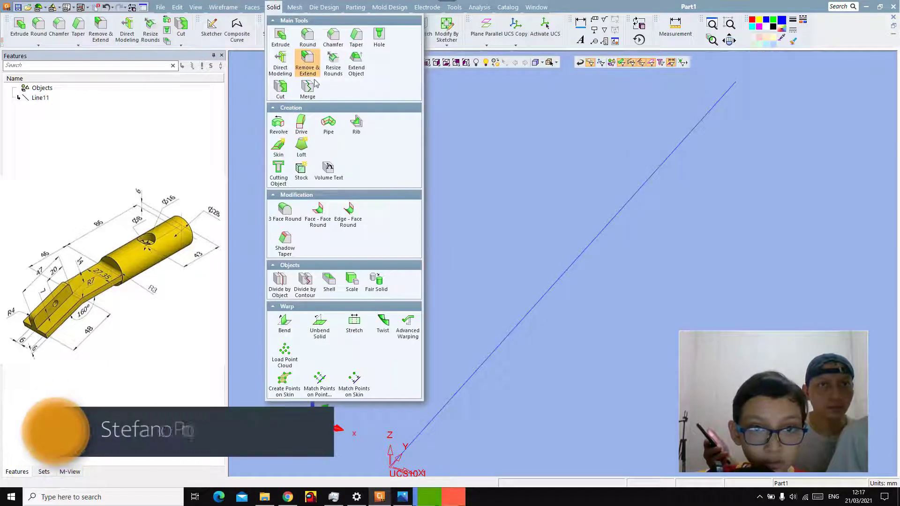
Sweep a 28 mm diameter solid pipe along Line11, creating Pipe12.
{"action": "left_click", "coordinate": [328, 123]}
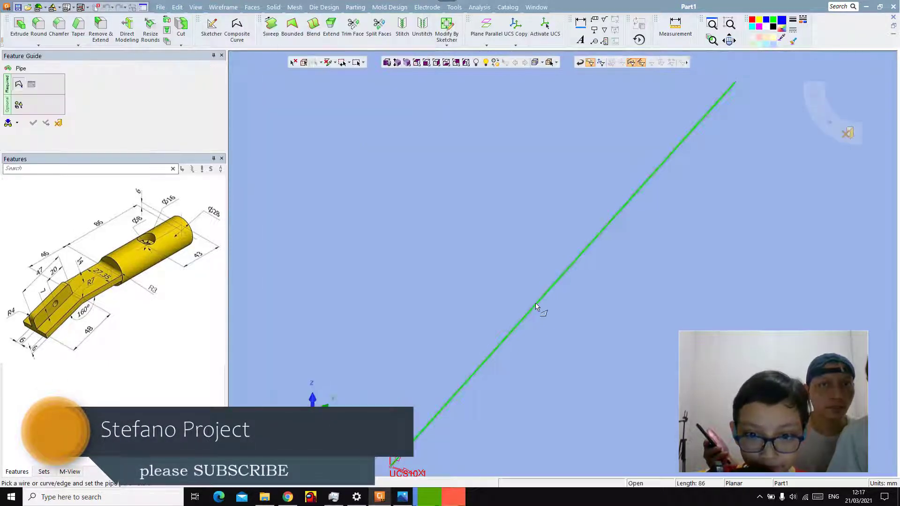
{"action": "left_click", "coordinate": [535, 302]}
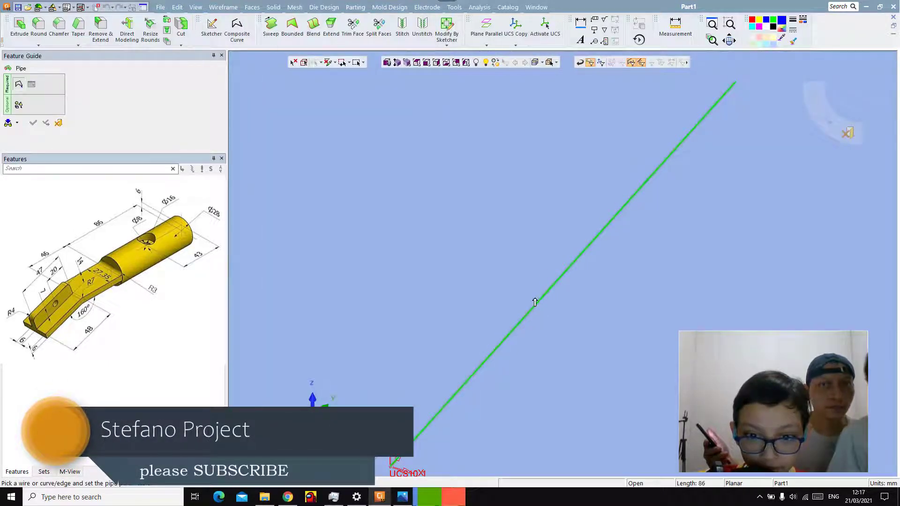
{"action": "middle_click", "coordinate": [513, 273]}
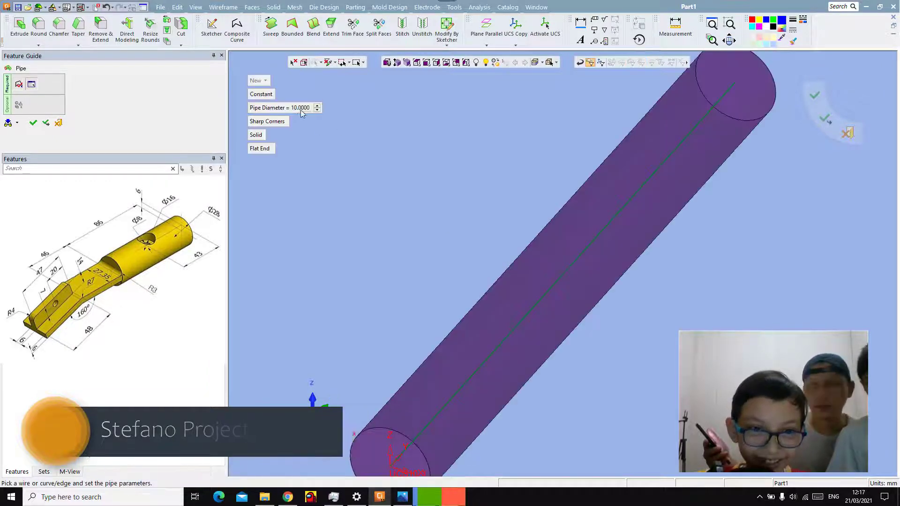
{"action": "left_click", "coordinate": [301, 113]}
{"action": "key", "text": "BackSpace"}
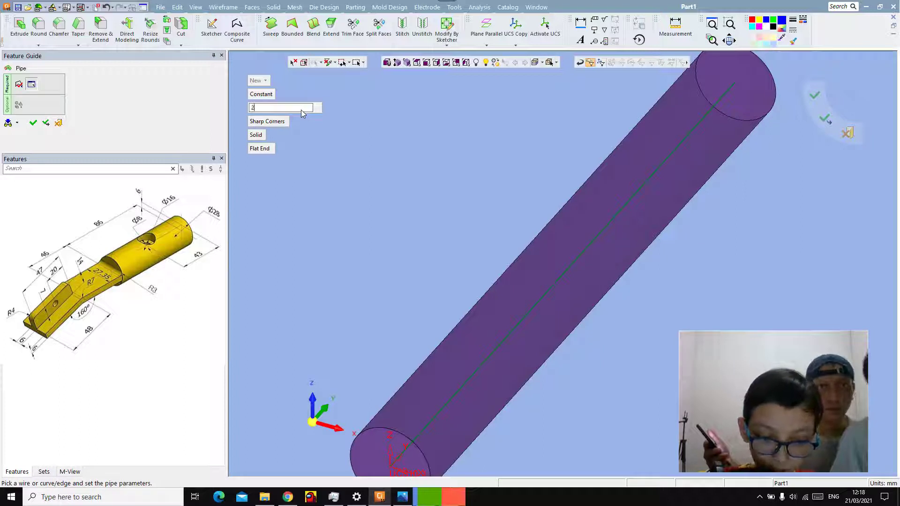
{"action": "type", "text": "28"}
{"action": "key", "text": "Return"}
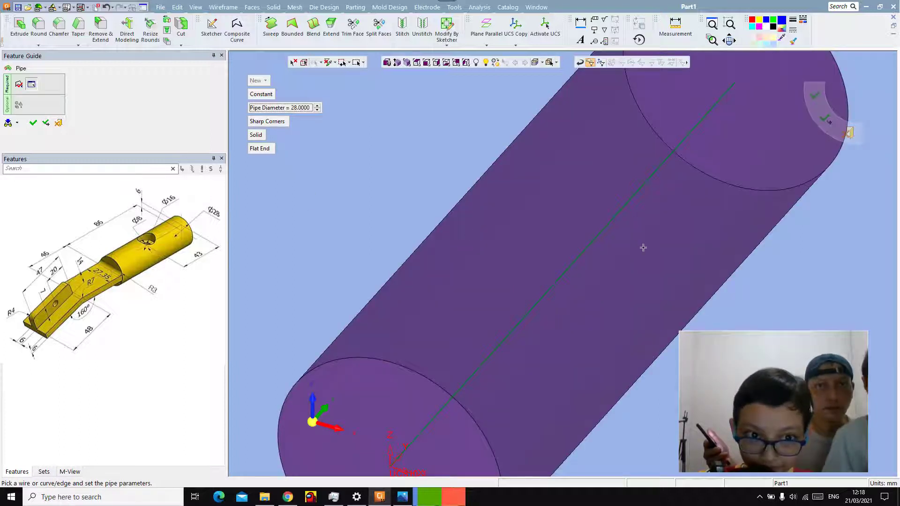
{"action": "scroll", "coordinate": [643, 247], "scroll_direction": "down", "scroll_amount": 3}
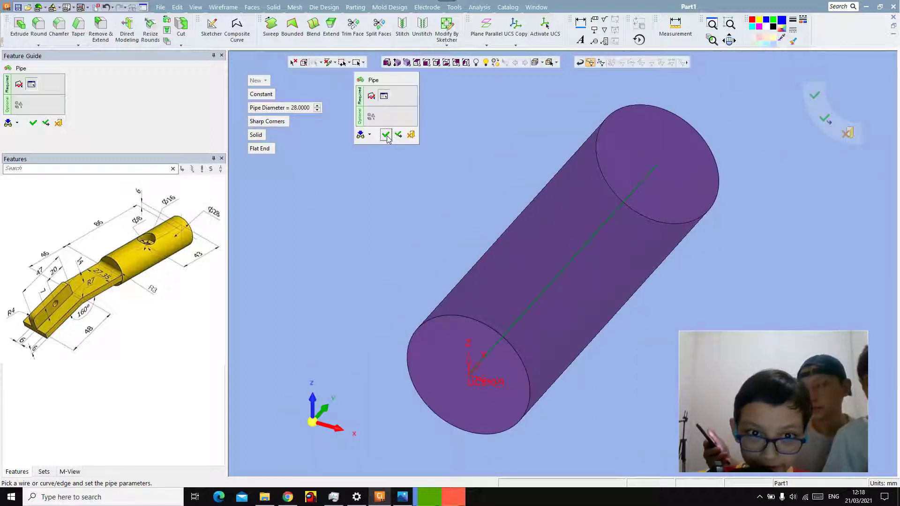
{"action": "left_click", "coordinate": [385, 135]}
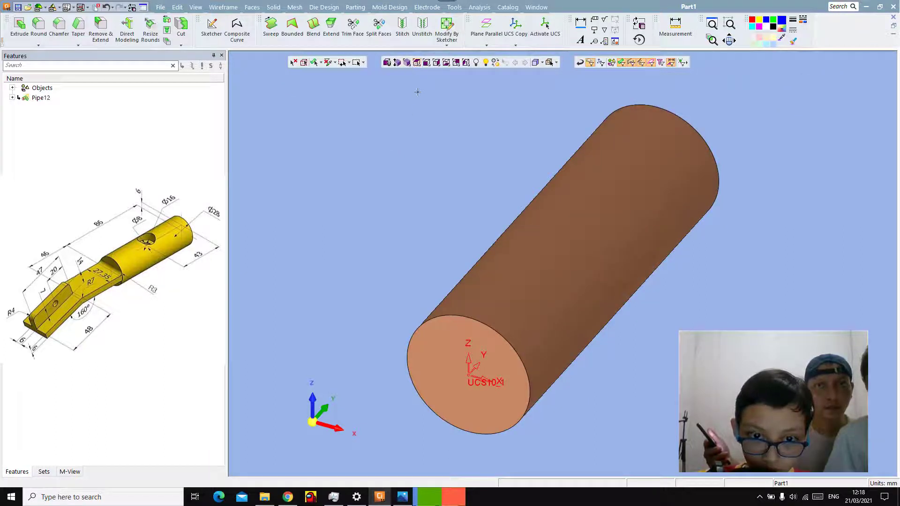
{"action": "mouse_move", "coordinate": [418, 92]}
{"action": "middle_mouse_down"}
{"action": "mouse_move", "coordinate": [452, 124]}
{"action": "mouse_move", "coordinate": [430, 118]}
{"action": "middle_mouse_up"}
Start a sketch on the cylinder's end plane, viewed side-on.
{"action": "left_click", "coordinate": [212, 26]}
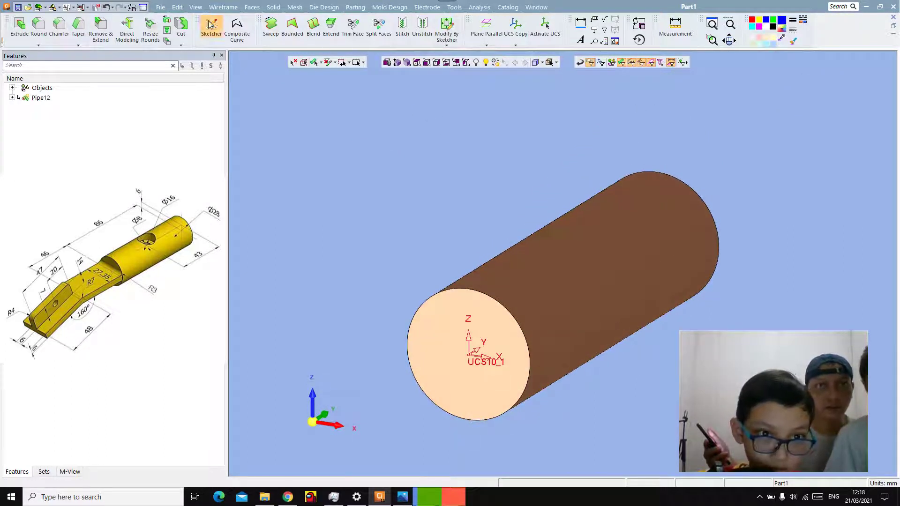
{"action": "left_click", "coordinate": [469, 330]}
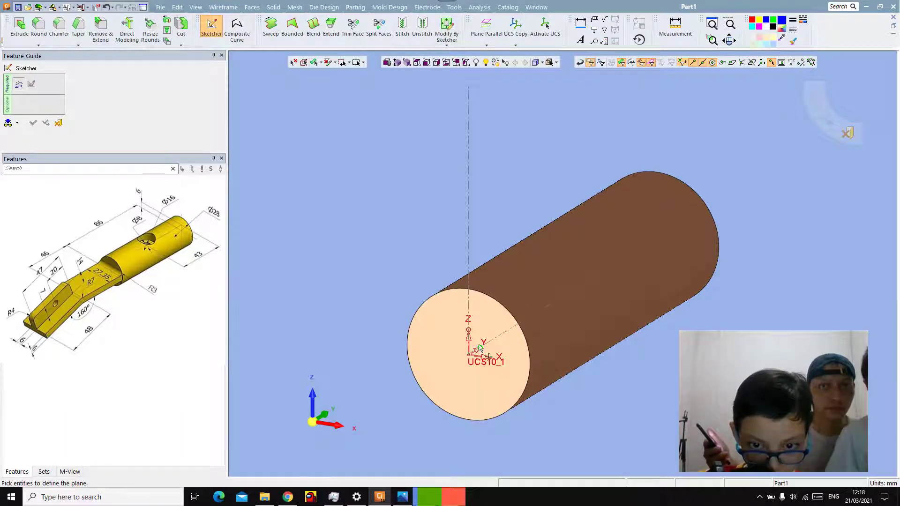
{"action": "left_click", "coordinate": [481, 349]}
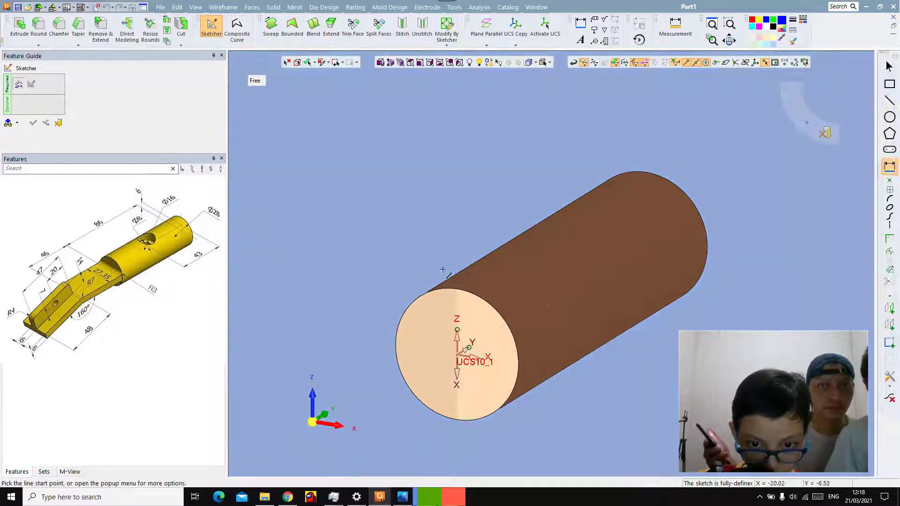
{"action": "left_click", "coordinate": [430, 65]}
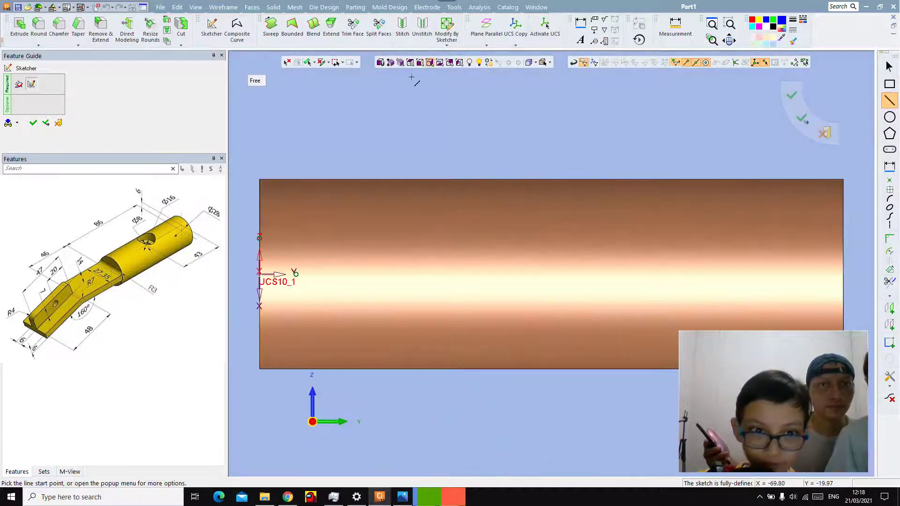
{"action": "mouse_move", "coordinate": [346, 103]}
{"action": "middle_mouse_down"}
{"action": "mouse_move", "coordinate": [540, 87]}
{"action": "mouse_move", "coordinate": [769, 89]}
{"action": "middle_mouse_up"}
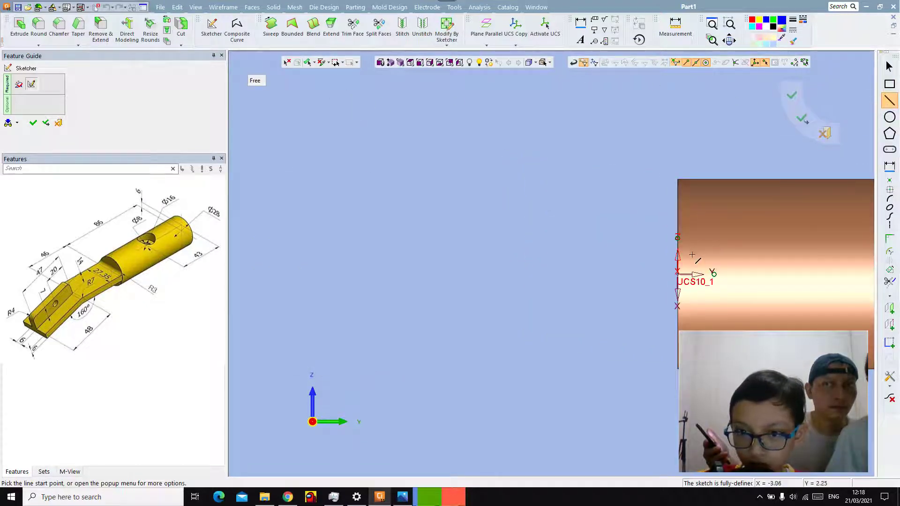
Draw two chained lines from the pipe-end origin: one straight, one slanted.
{"action": "left_click", "coordinate": [678, 273]}
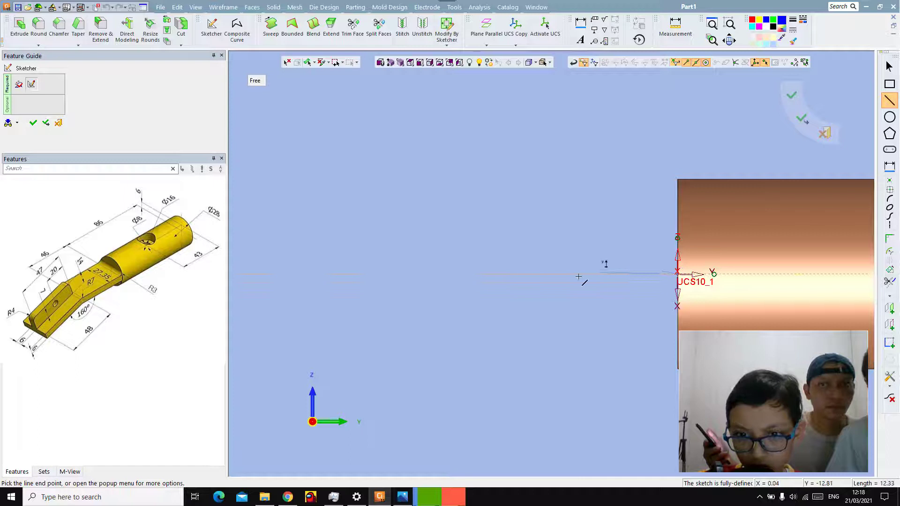
{"action": "left_click", "coordinate": [534, 273]}
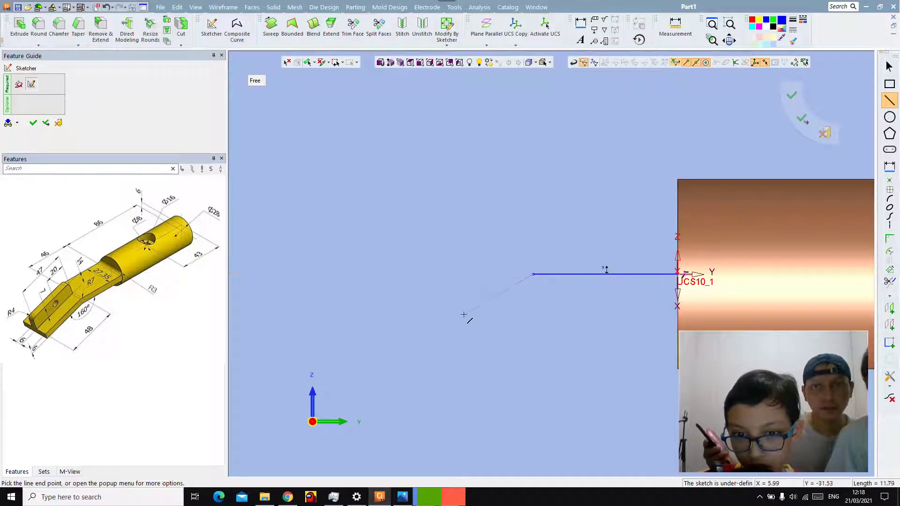
{"action": "left_click", "coordinate": [464, 315]}
{"action": "middle_click", "coordinate": [503, 220]}
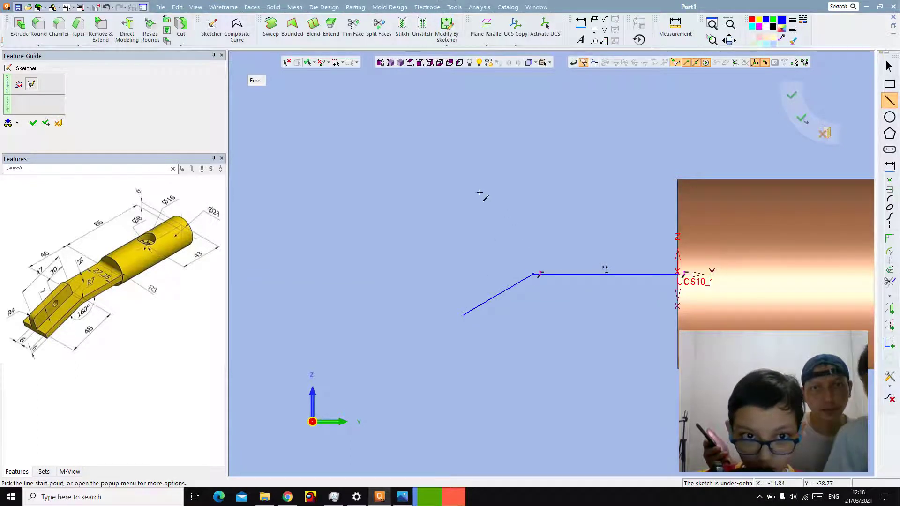
Dimension the straight line to 46 mm and the slanted line to 48 mm.
{"action": "right_click", "coordinate": [515, 168]}
{"action": "left_click", "coordinate": [542, 259]}
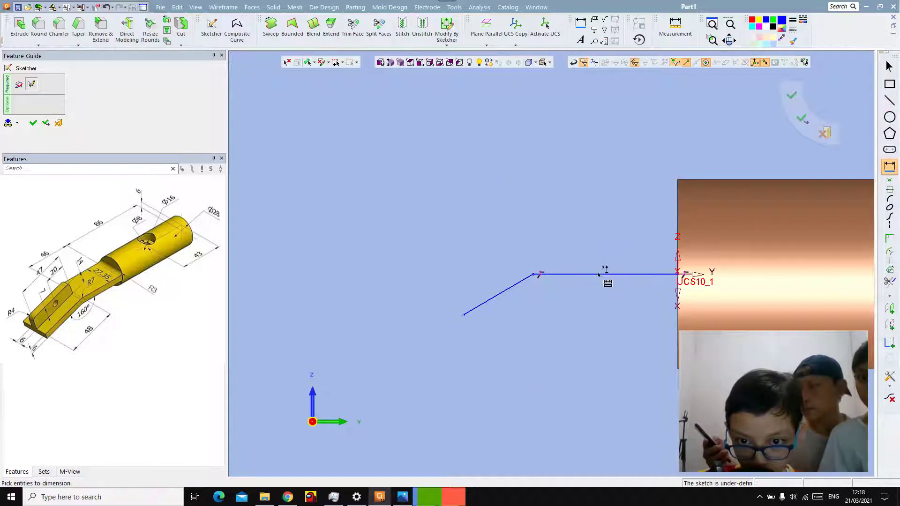
{"action": "left_click", "coordinate": [599, 274]}
{"action": "left_click", "coordinate": [583, 220]}
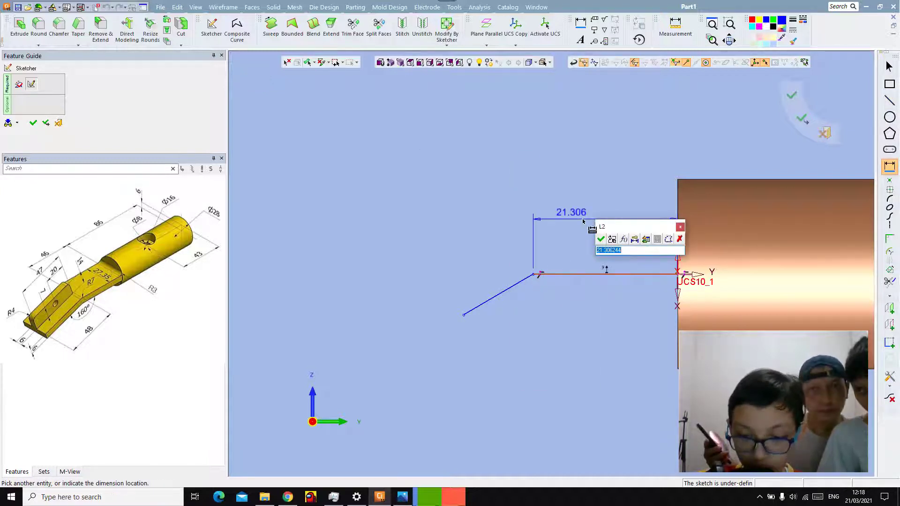
{"action": "type", "text": "46"}
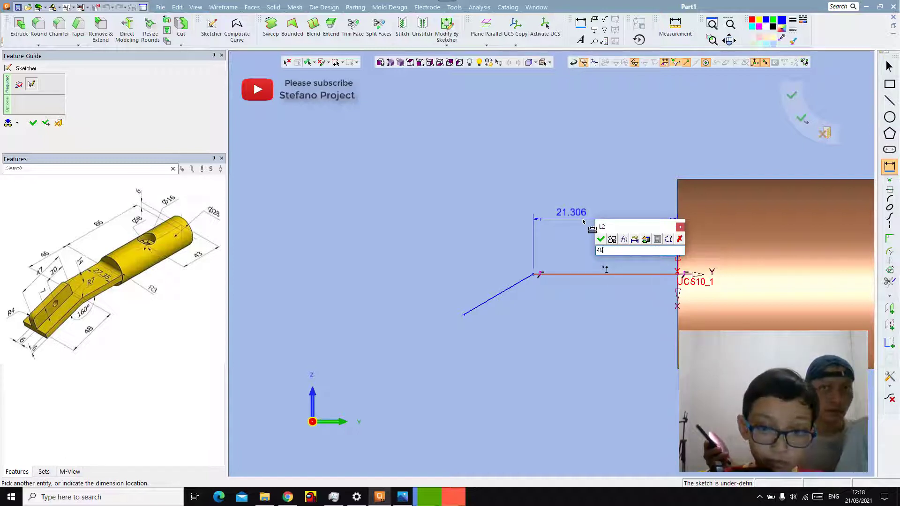
{"action": "key", "text": "Return"}
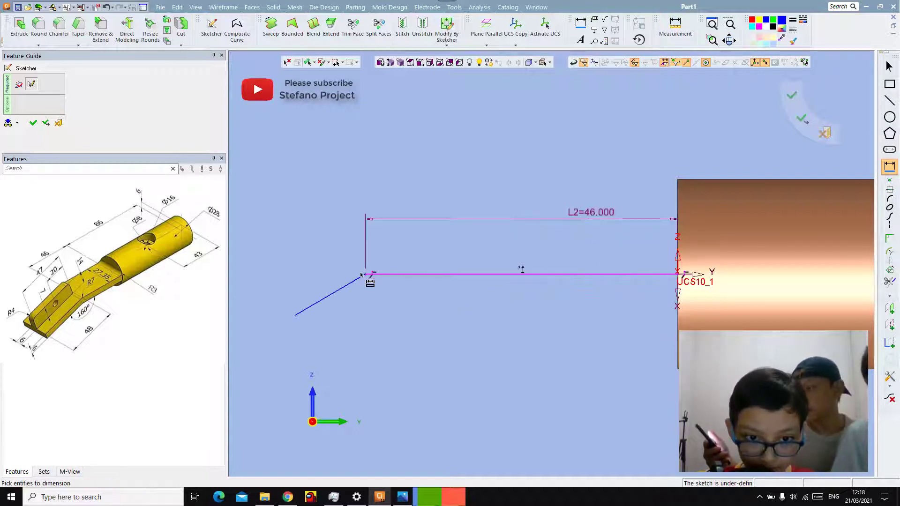
{"action": "left_click", "coordinate": [330, 295]}
{"action": "left_click", "coordinate": [285, 227]}
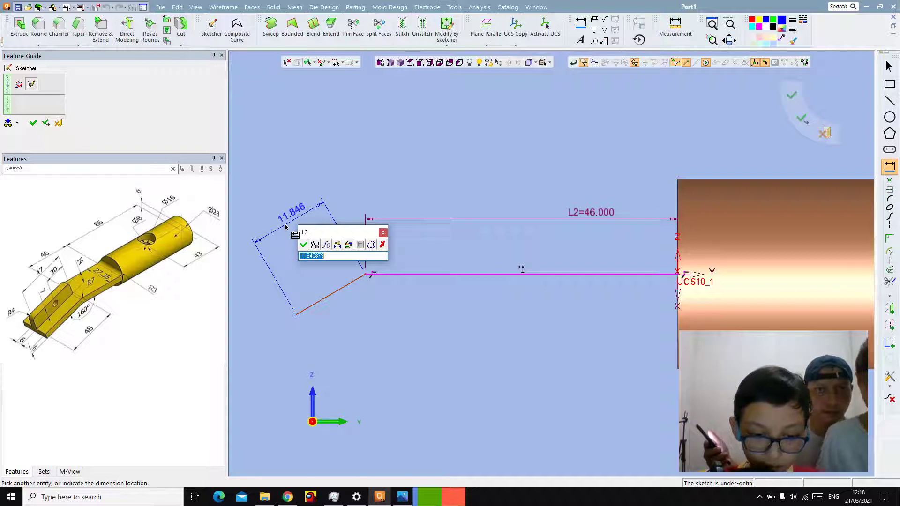
{"action": "type", "text": "48"}
{"action": "key", "text": "Return"}
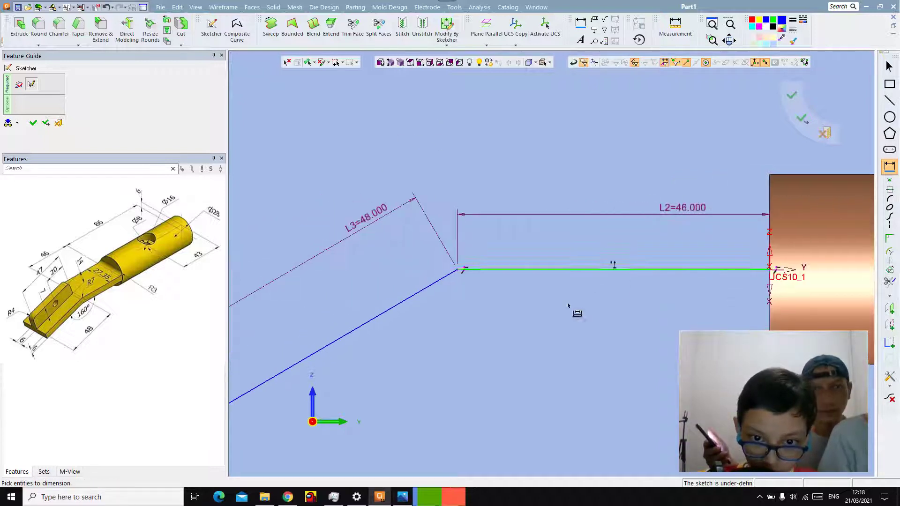
Set the angle between the lines to 160°, finish the sketch, and view isometrically.
{"action": "left_click", "coordinate": [448, 276]}
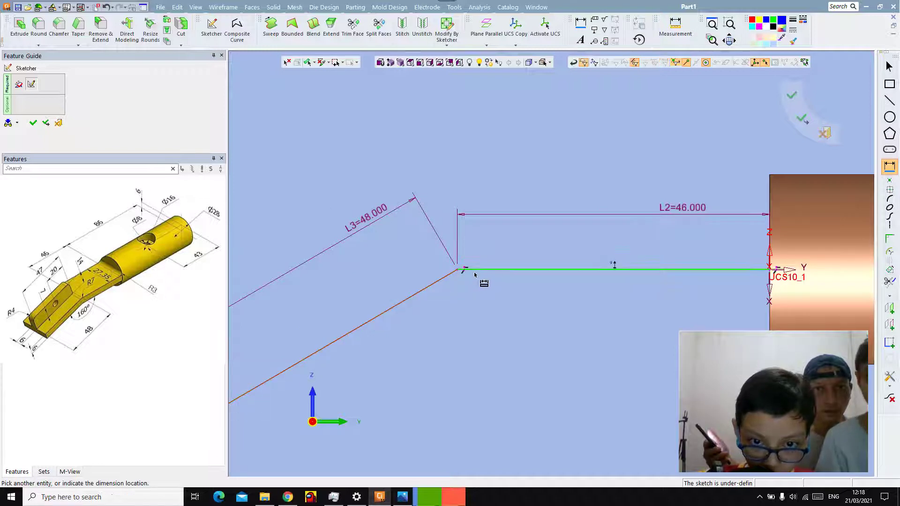
{"action": "left_click", "coordinate": [474, 271]}
{"action": "left_click", "coordinate": [453, 299]}
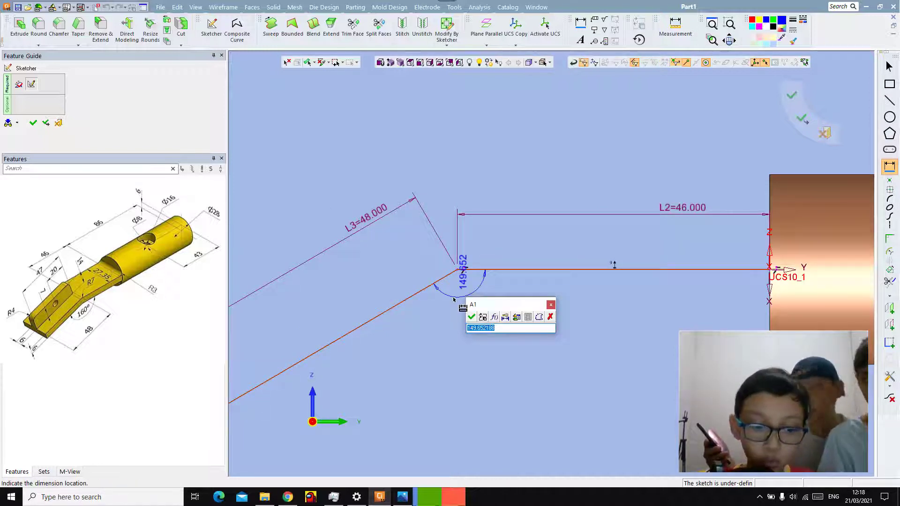
{"action": "type", "text": "160"}
{"action": "key", "text": "Return"}
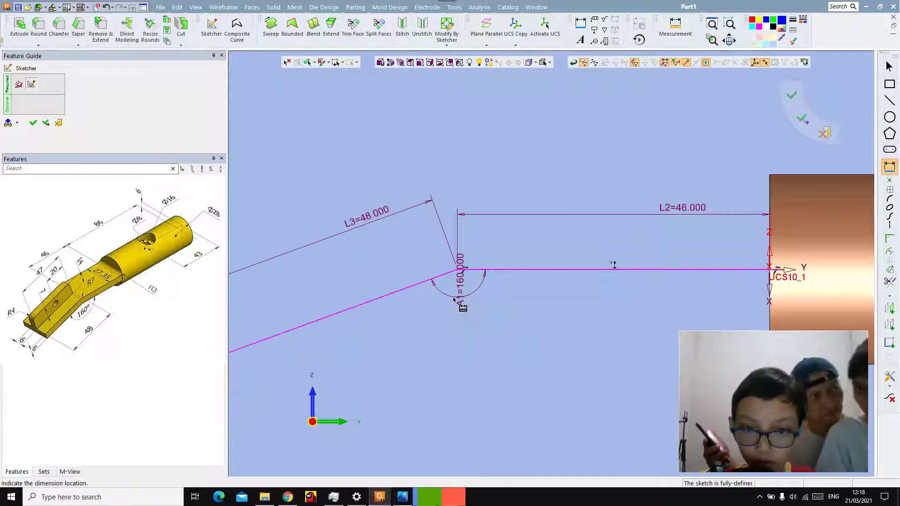
{"action": "right_click", "coordinate": [531, 317]}
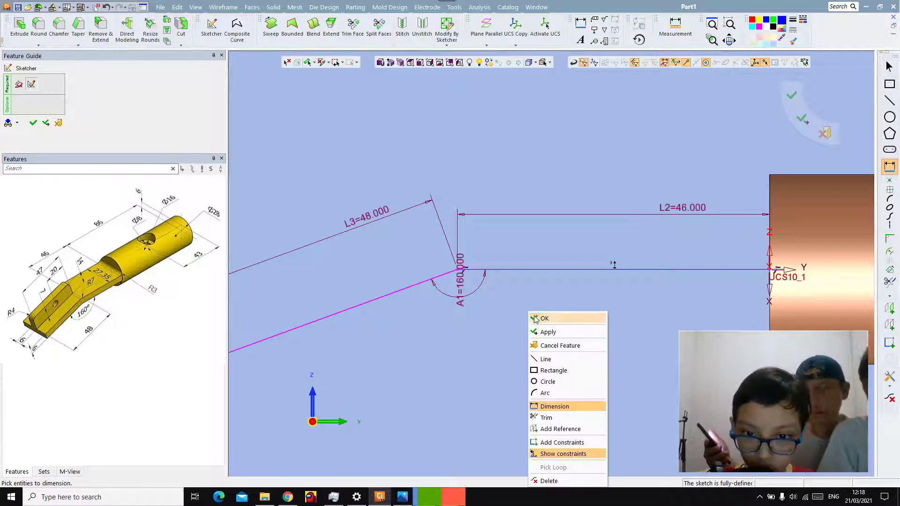
{"action": "left_click", "coordinate": [537, 319]}
{"action": "scroll", "coordinate": [492, 270], "scroll_direction": "up", "scroll_amount": 2}
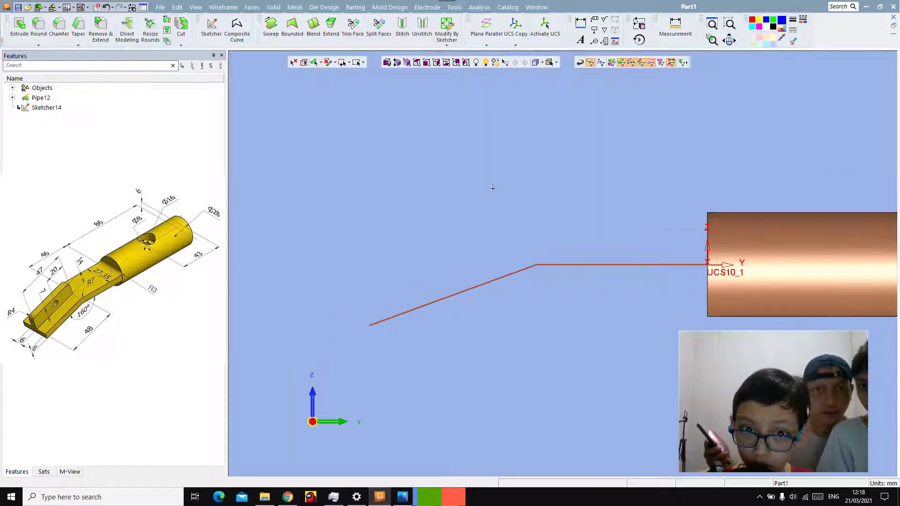
{"action": "left_click", "coordinate": [407, 63]}
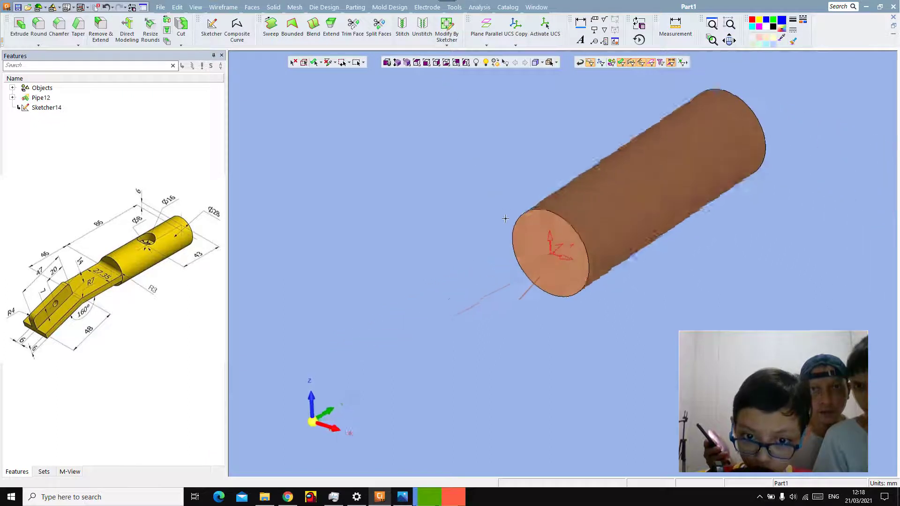
Extrude the bent sketch with the Delta Mid Plane symmetric extent.
{"action": "left_click", "coordinate": [490, 332]}
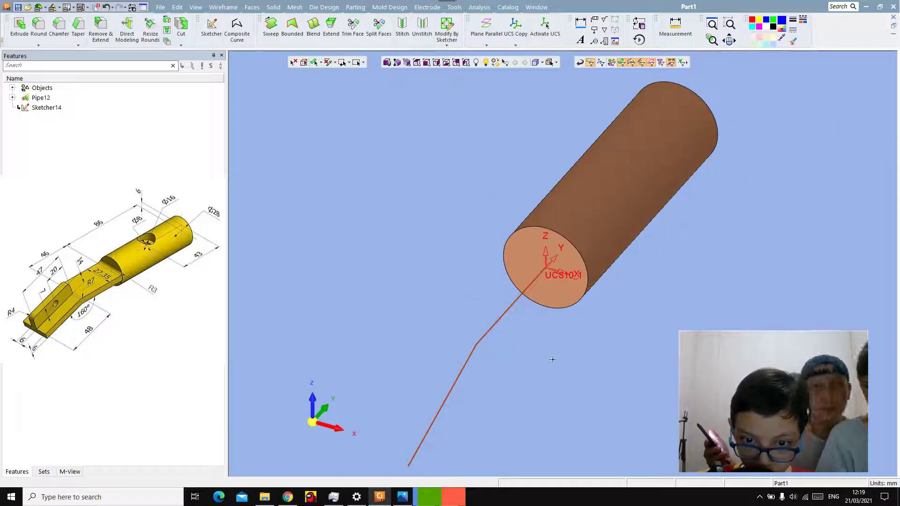
{"action": "right_click", "coordinate": [552, 360]}
{"action": "left_click", "coordinate": [608, 216]}
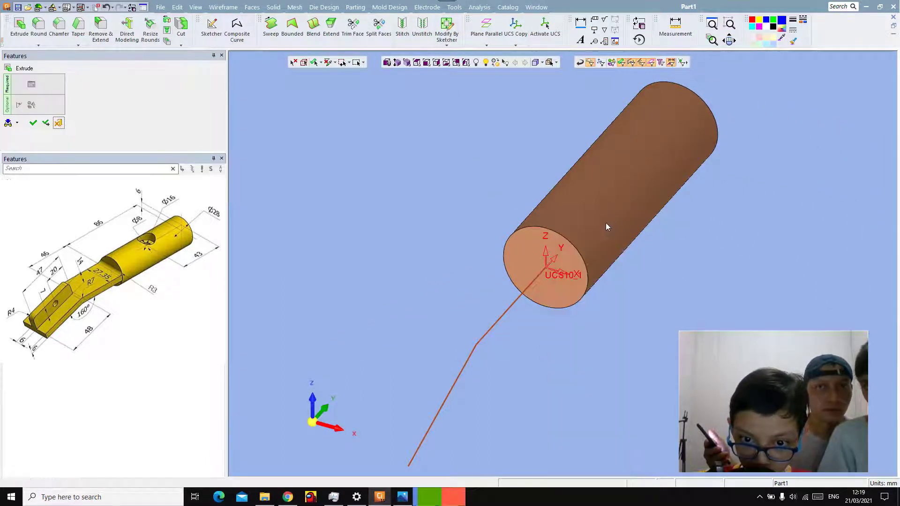
{"action": "left_click", "coordinate": [261, 93]}
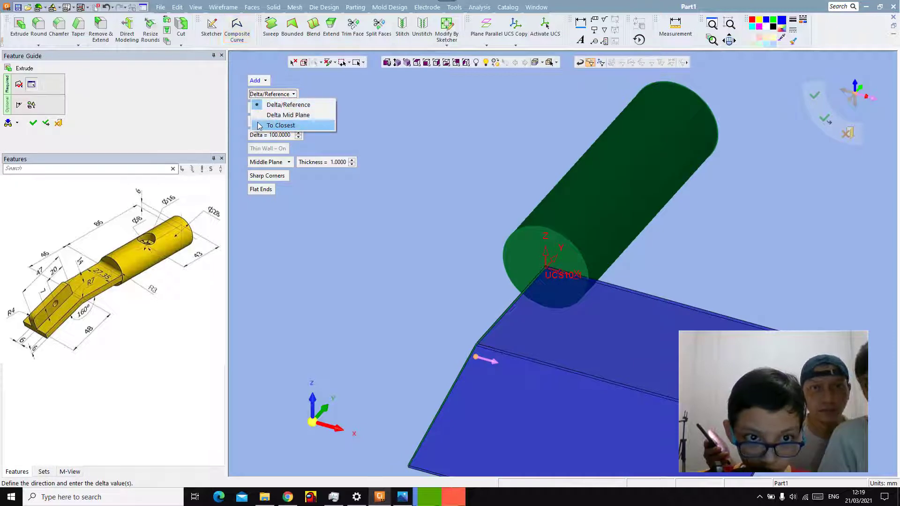
{"action": "left_click", "coordinate": [287, 82]}
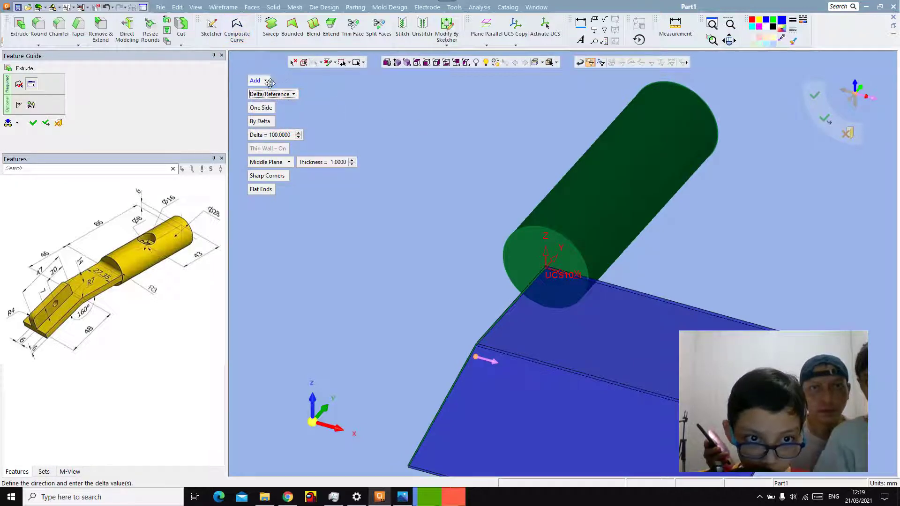
{"action": "left_click", "coordinate": [271, 94]}
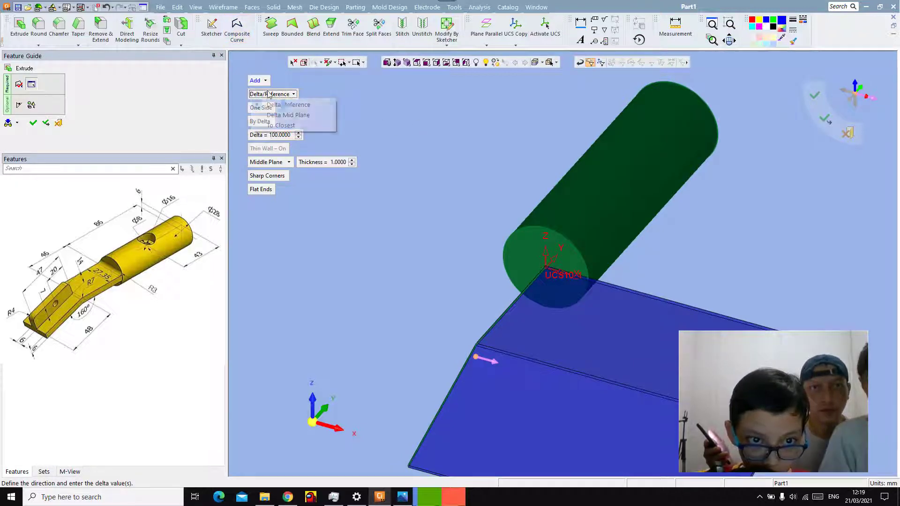
{"action": "left_click", "coordinate": [288, 115]}
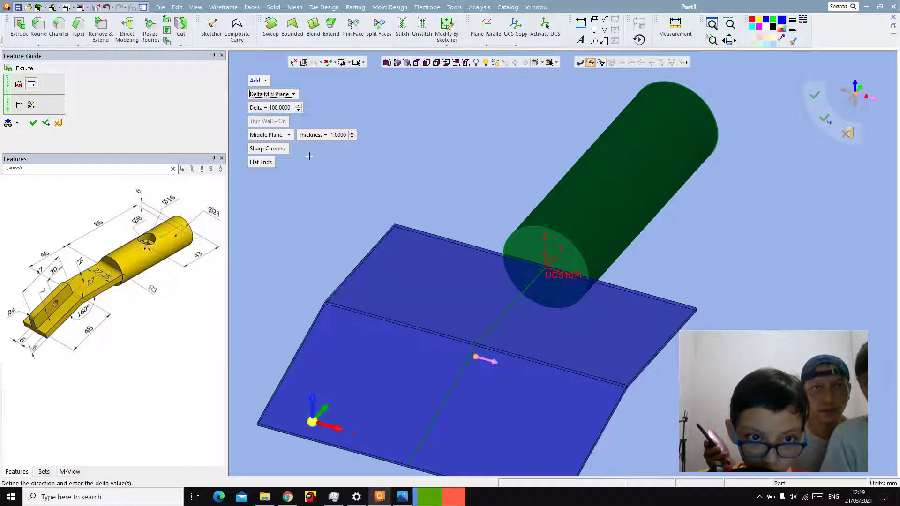
Set the extrusion to 27.35 mm with a 6 mm thin-wall thickness.
{"action": "left_click", "coordinate": [285, 111]}
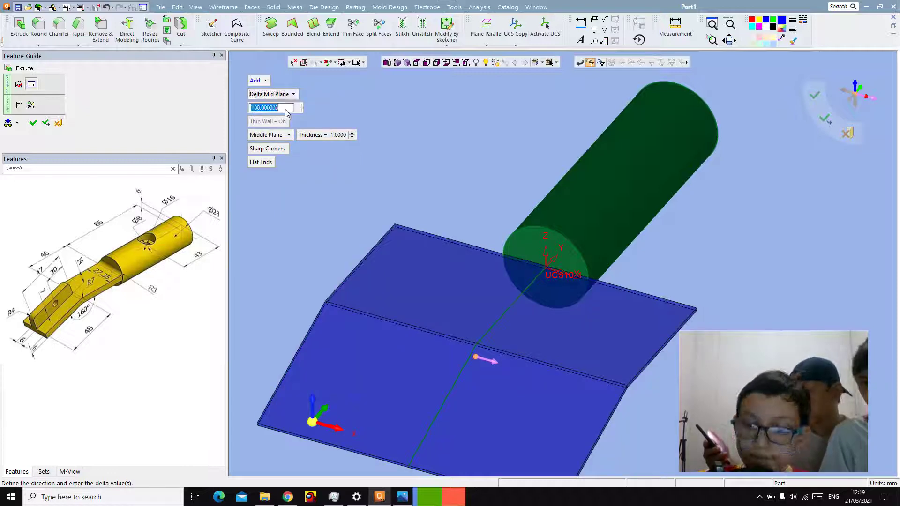
{"action": "type", "text": "27.35"}
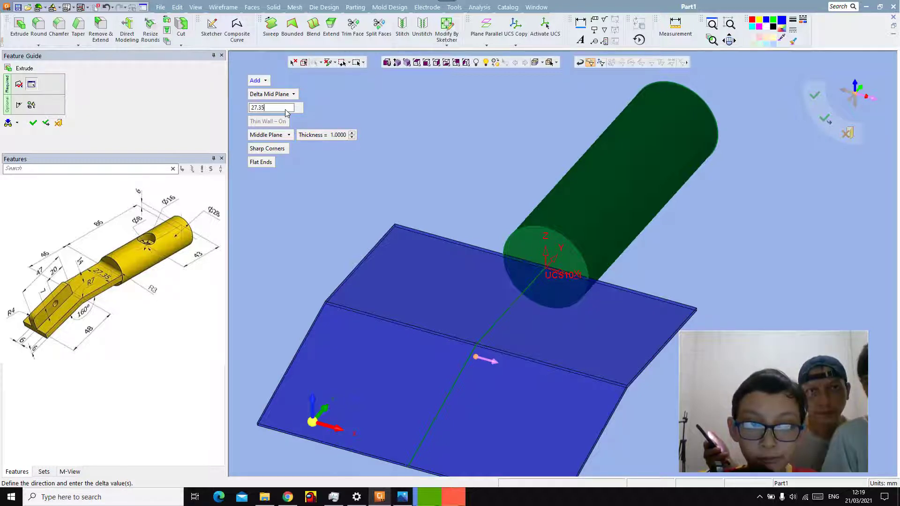
{"action": "key", "text": "Return"}
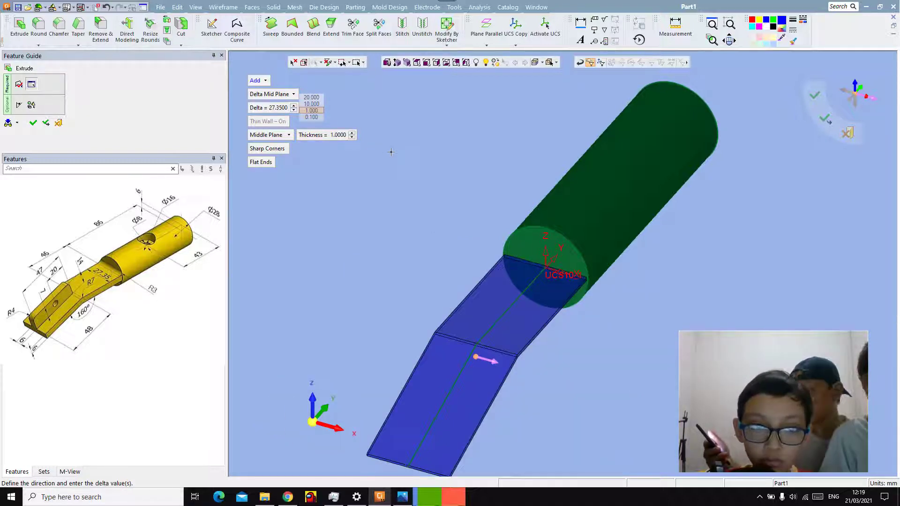
{"action": "left_click", "coordinate": [321, 136]}
{"action": "type", "text": "6"}
{"action": "key", "text": "Return"}
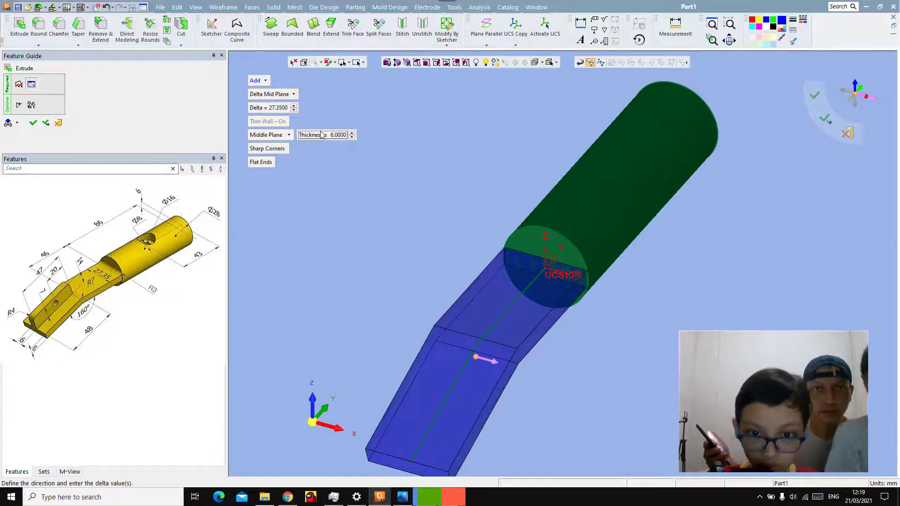
{"action": "right_click", "coordinate": [417, 221]}
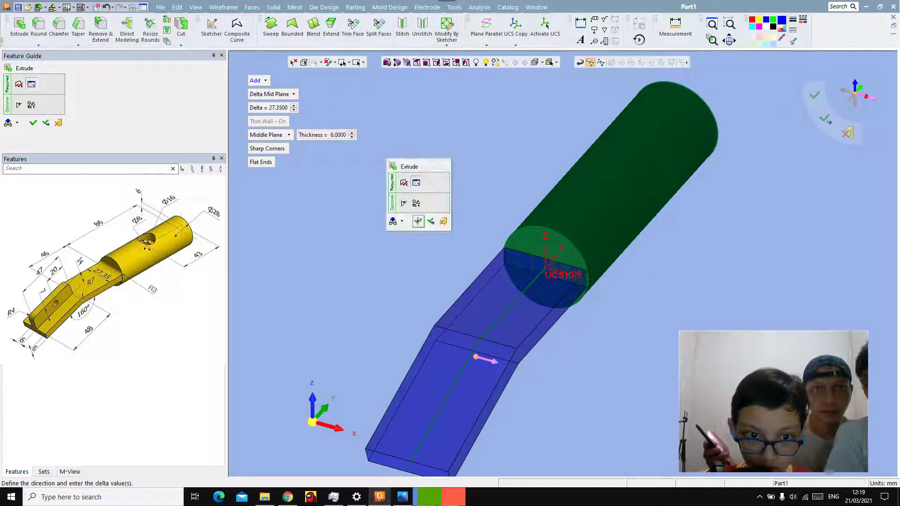
{"action": "left_click", "coordinate": [417, 220]}
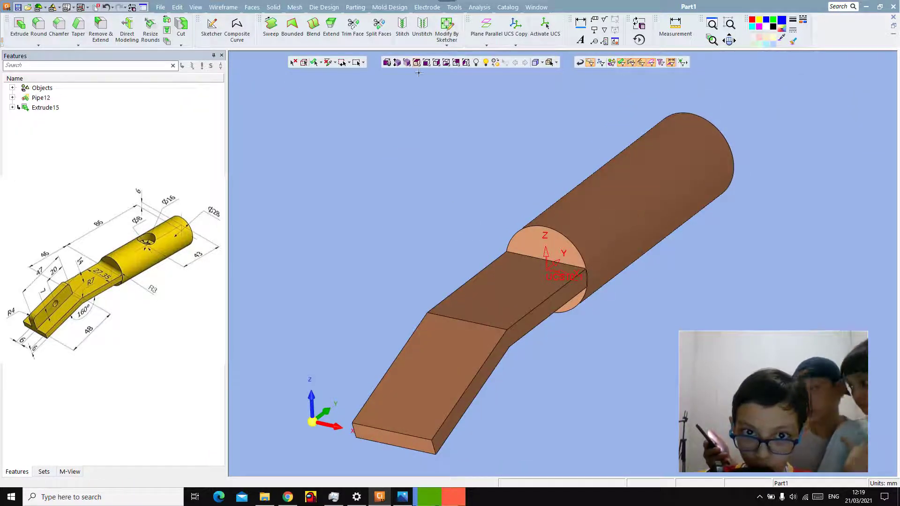
Start a line on the tab's edge, directed By Reference along its long edge.
{"action": "middle_click_drag", "start_coordinate": [422, 141], "coordinate": [472, 306]}
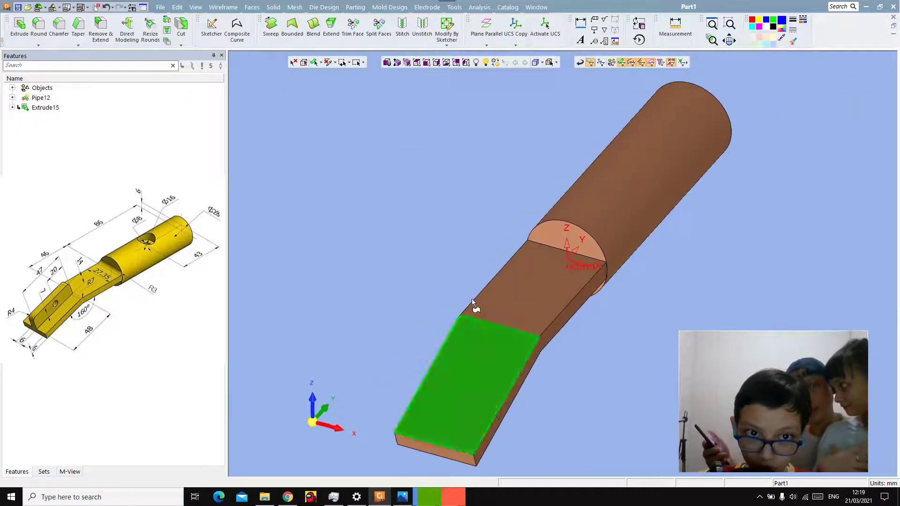
{"action": "left_click", "coordinate": [295, 7]}
{"action": "mouse_move", "coordinate": [223, 7]}
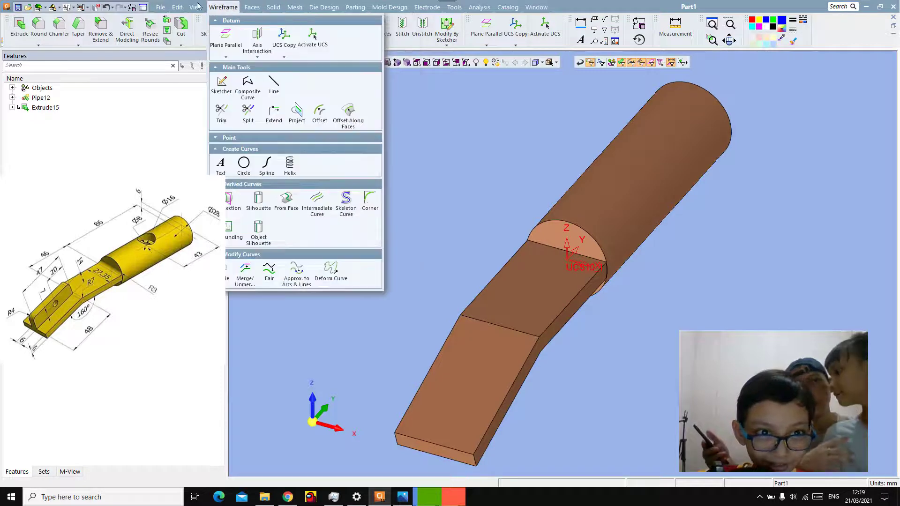
{"action": "left_click", "coordinate": [274, 84]}
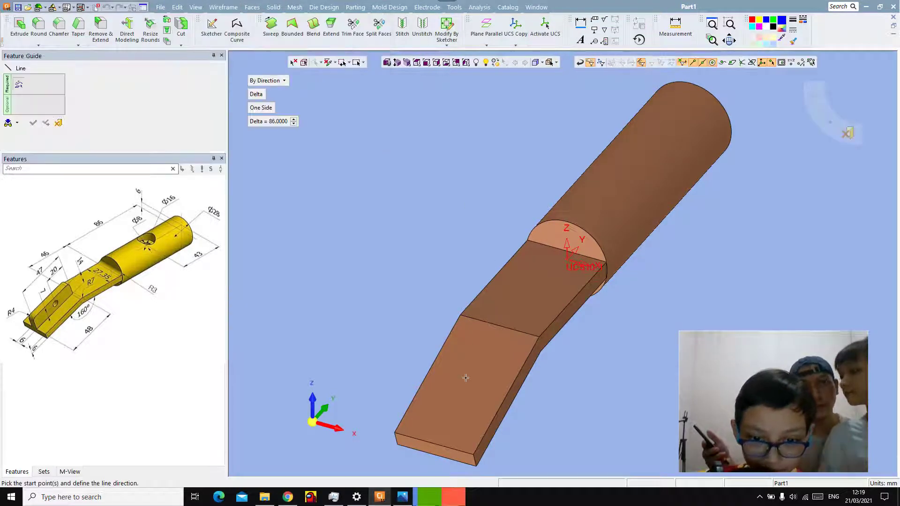
{"action": "left_click", "coordinate": [433, 443]}
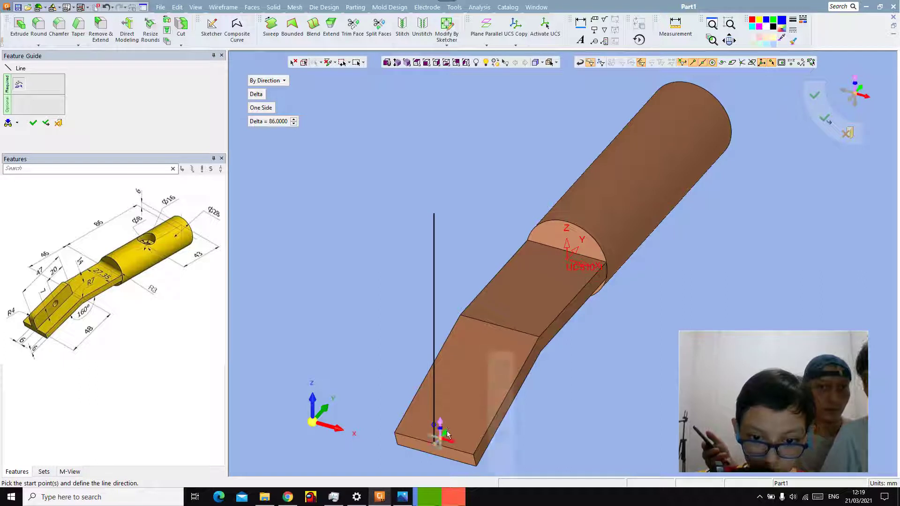
{"action": "right_click", "coordinate": [440, 442]}
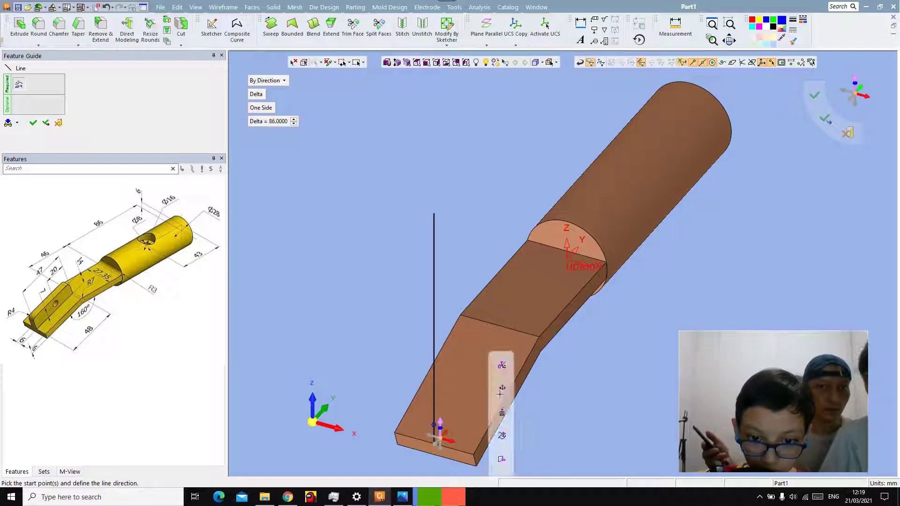
{"action": "left_click", "coordinate": [502, 365]}
{"action": "left_click", "coordinate": [515, 383]}
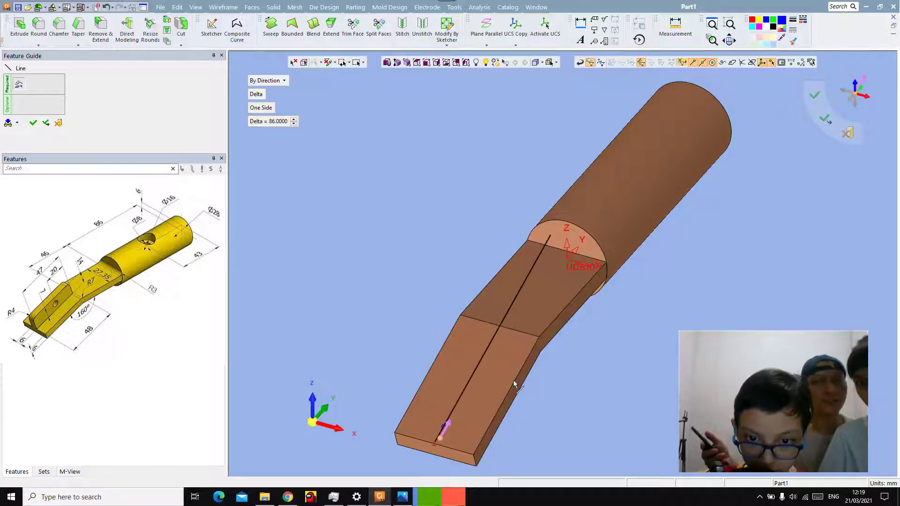
Set the line length to 47 mm and finish it as Line16.
{"action": "left_click", "coordinate": [272, 121]}
{"action": "key", "text": "BackSpace"}
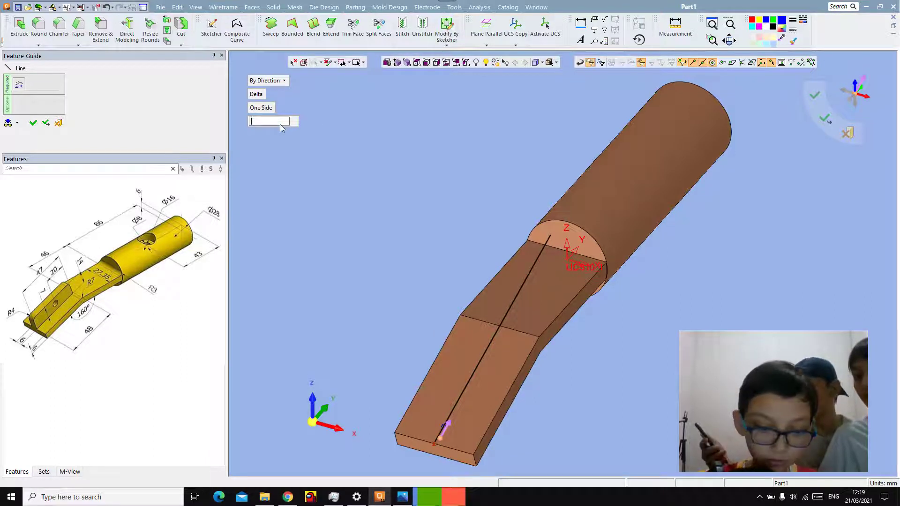
{"action": "type", "text": "46"}
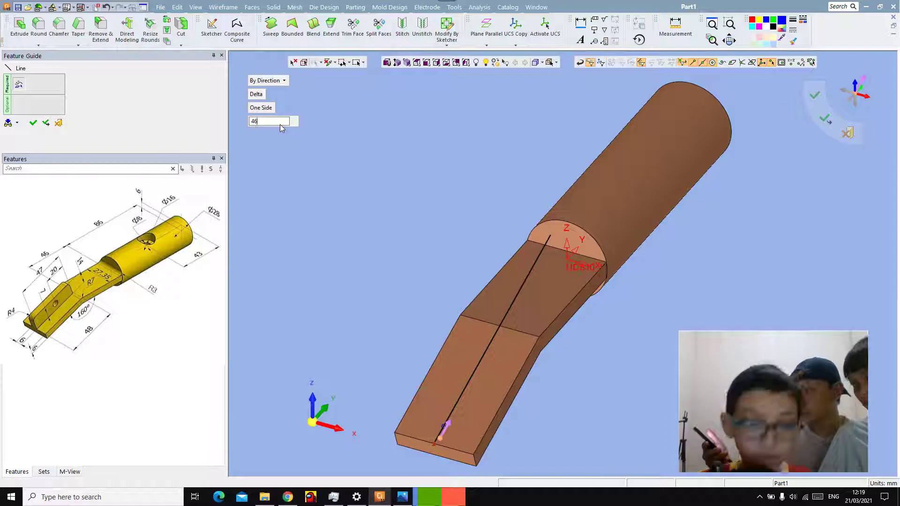
{"action": "key", "text": "BackSpace"}
{"action": "type", "text": "7"}
{"action": "key", "text": "Return"}
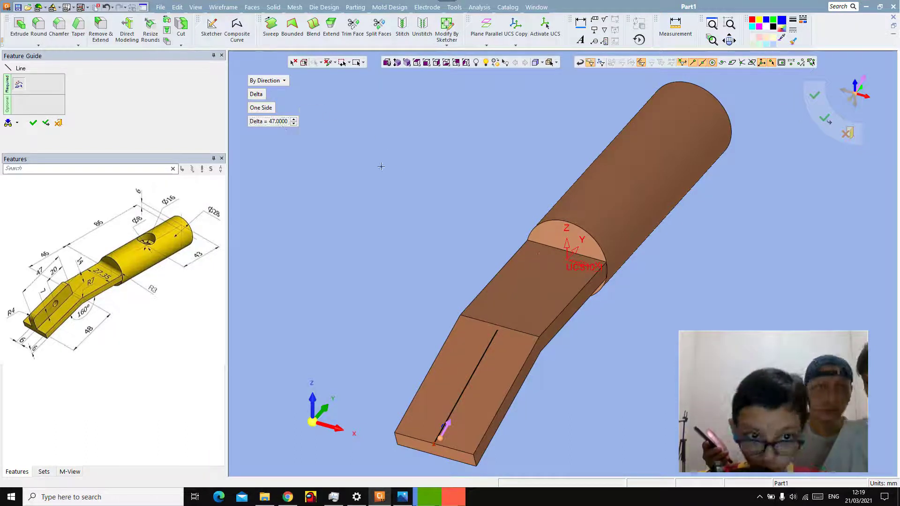
{"action": "middle_click_drag", "start_coordinate": [384, 160], "coordinate": [385, 151]}
{"action": "left_click", "coordinate": [381, 148]}
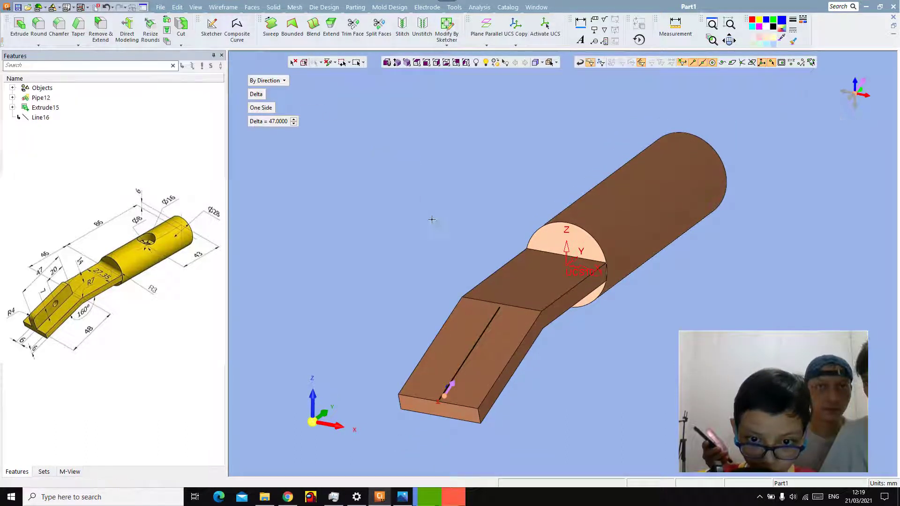
Extrude Line16 to one side by 14 mm as a 6 mm-thick rib.
{"action": "right_click", "coordinate": [488, 330]}
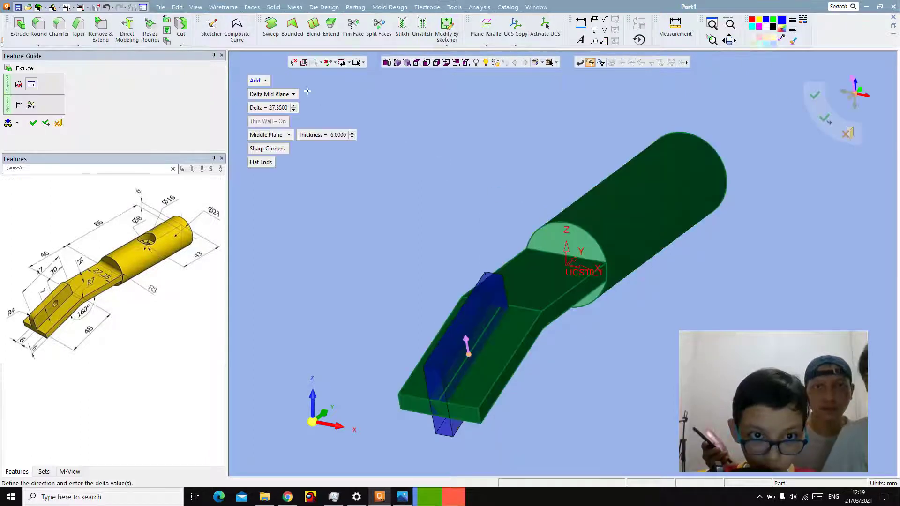
{"action": "left_click", "coordinate": [293, 94]}
{"action": "left_click", "coordinate": [288, 105]}
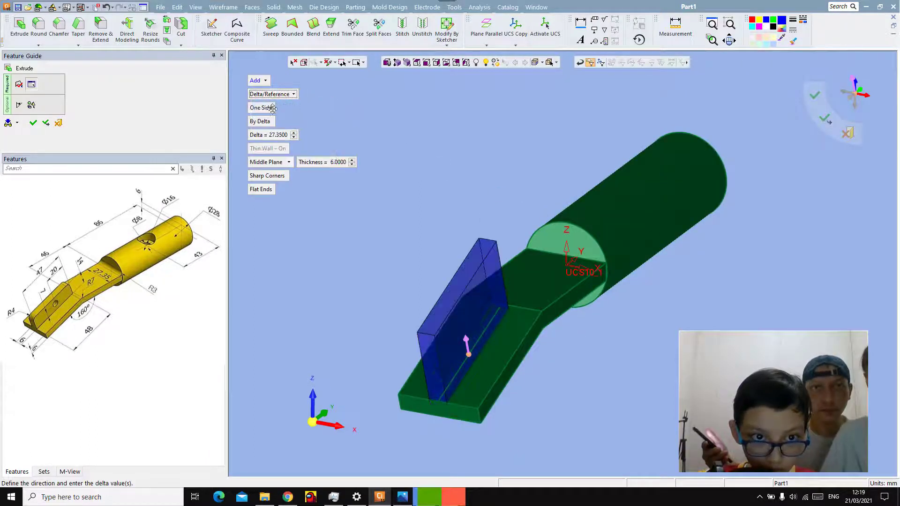
{"action": "left_click", "coordinate": [266, 135]}
{"action": "key", "text": "BackSpace"}
{"action": "type", "text": "14"}
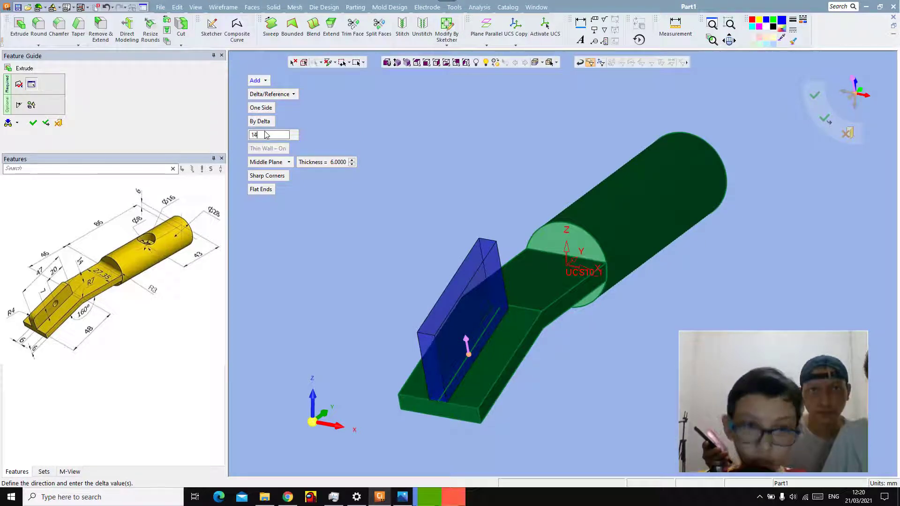
{"action": "key", "text": "Return"}
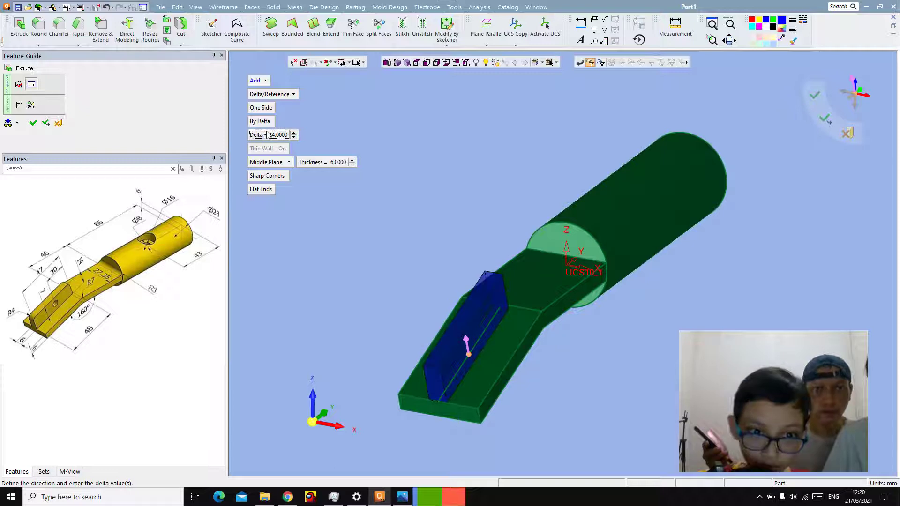
{"action": "right_click", "coordinate": [395, 177]}
{"action": "left_click", "coordinate": [395, 175]}
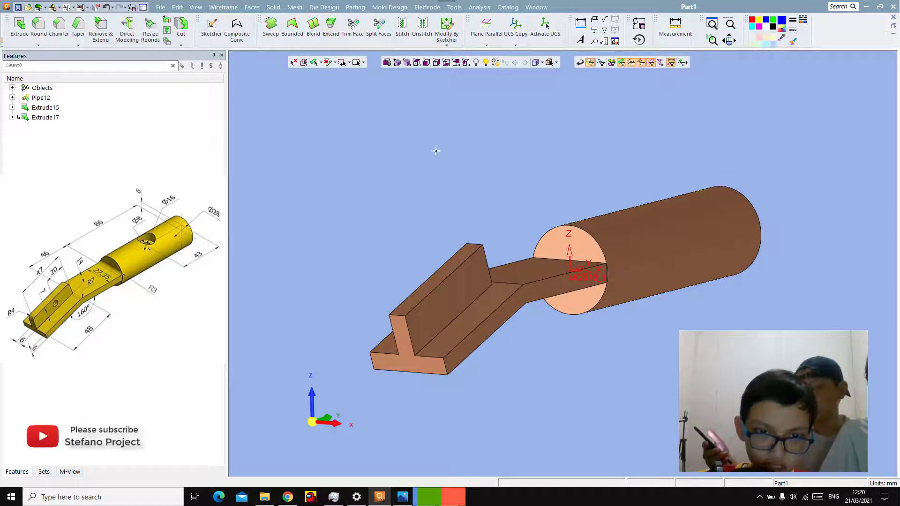
{"action": "middle_click_drag", "start_coordinate": [436, 150], "coordinate": [323, 4]}
Sketch on the wall face, projecting the tab's end and middle edges and placing a point.
{"action": "left_click", "coordinate": [211, 26]}
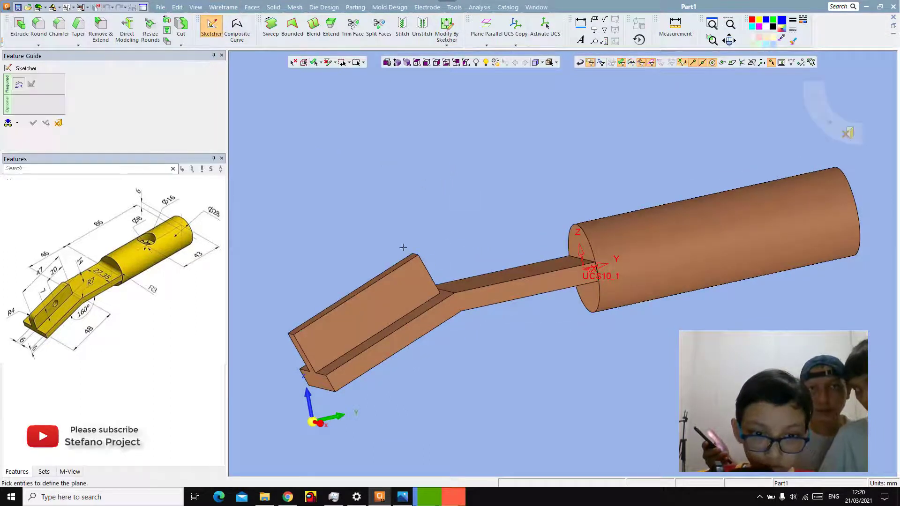
{"action": "left_click", "coordinate": [397, 280]}
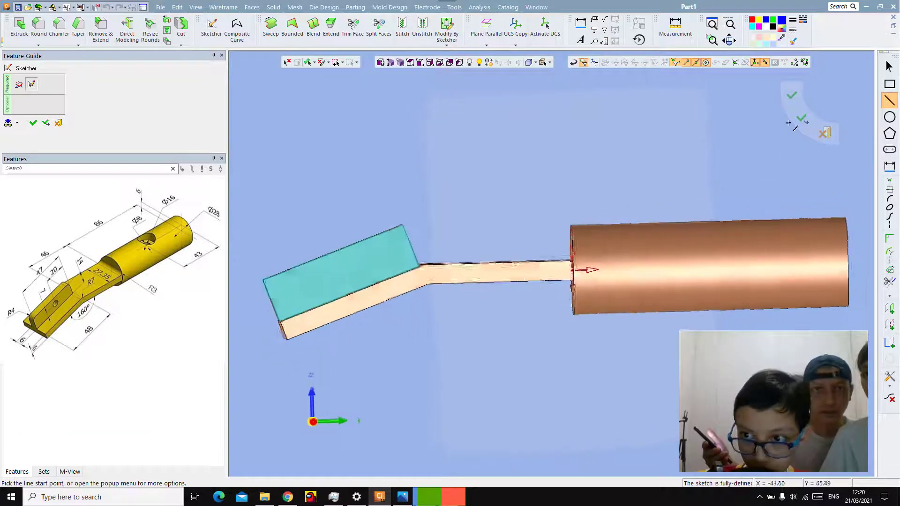
{"action": "right_click", "coordinate": [489, 214]}
{"action": "left_click", "coordinate": [506, 328]}
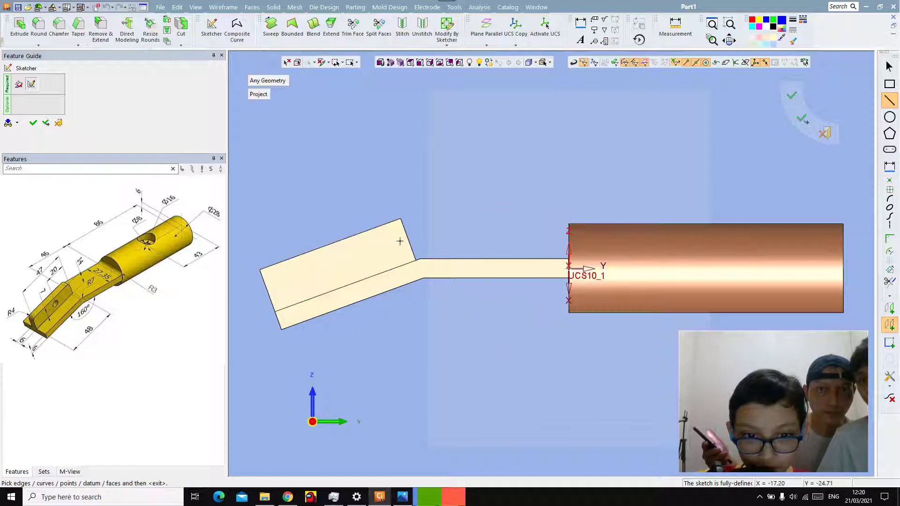
{"action": "left_click", "coordinate": [407, 241]}
{"action": "left_click", "coordinate": [412, 261]}
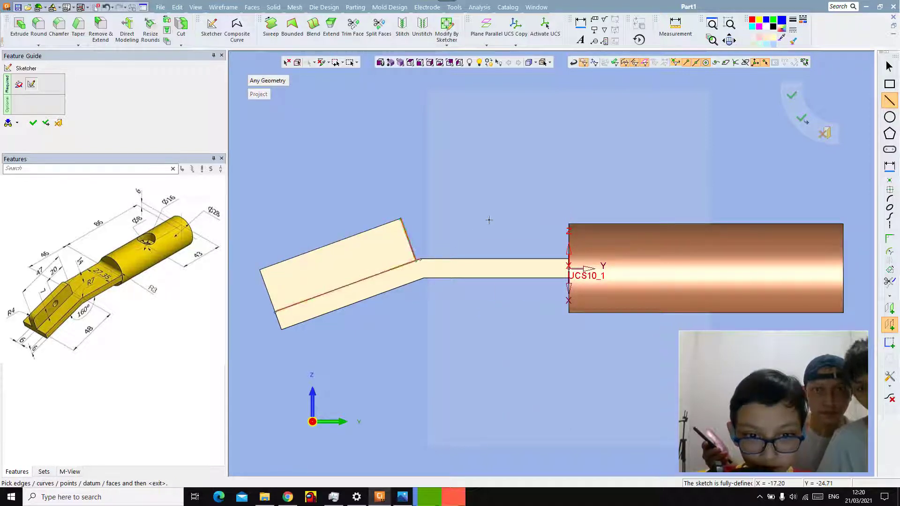
{"action": "left_click", "coordinate": [887, 183]}
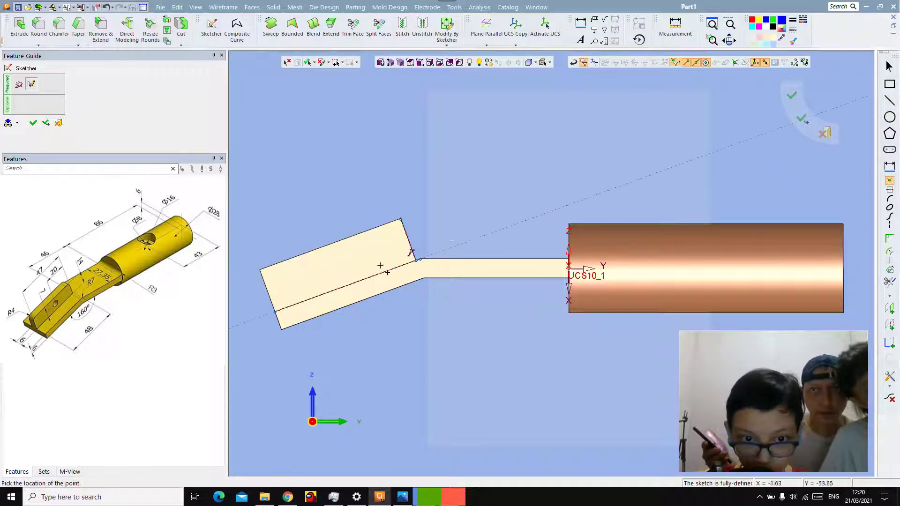
{"action": "left_click", "coordinate": [378, 253]}
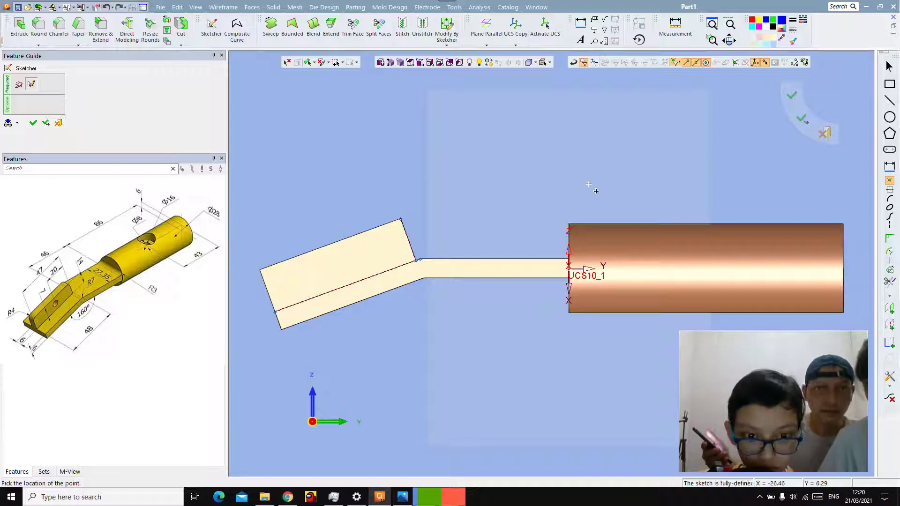
{"action": "left_click", "coordinate": [890, 117]}
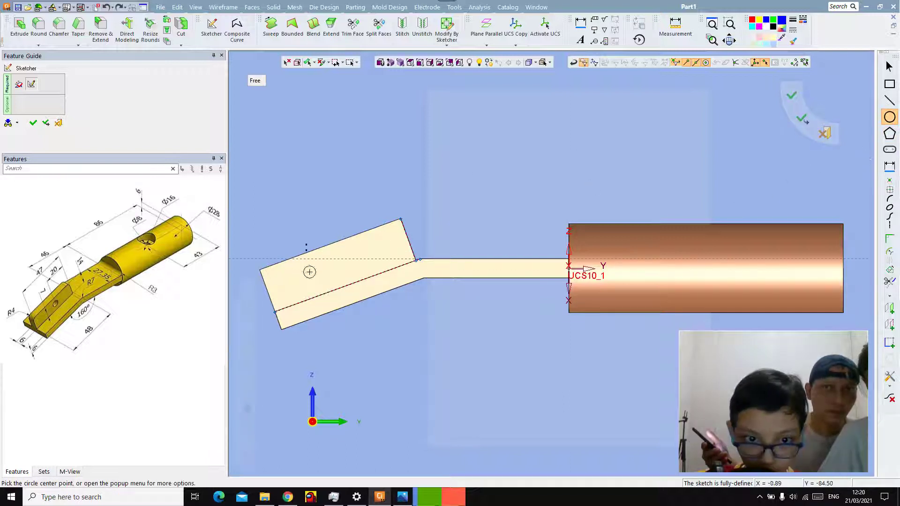
Draw a trial hole circle on the tab, then discard it.
{"action": "left_click", "coordinate": [376, 252]}
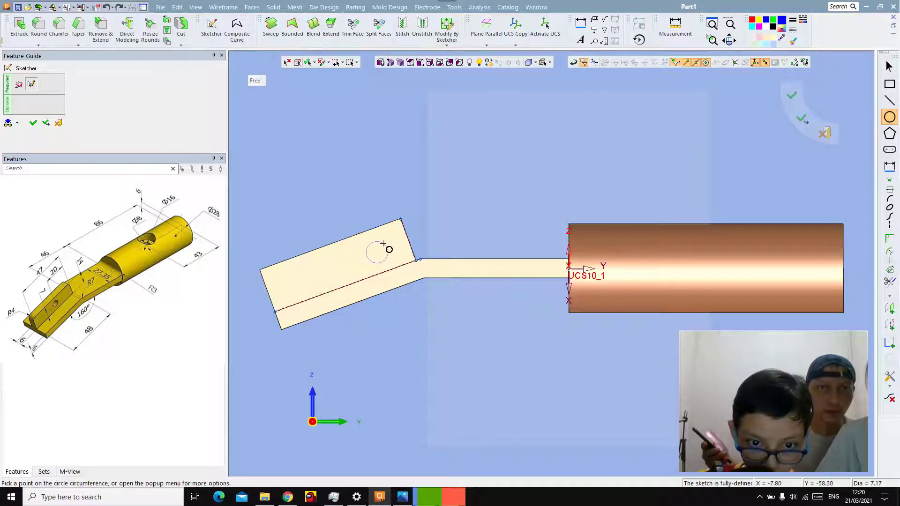
{"action": "left_click", "coordinate": [383, 243]}
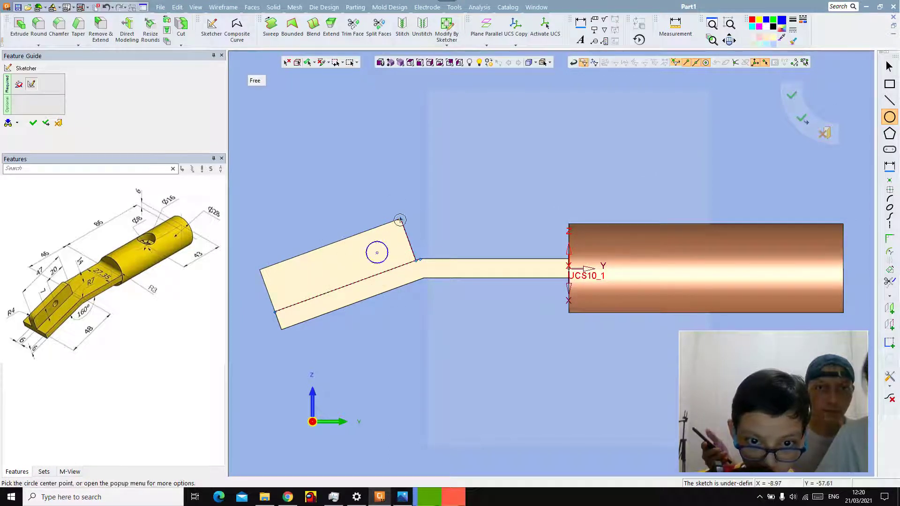
{"action": "right_click", "coordinate": [428, 197]}
{"action": "left_click", "coordinate": [446, 289]}
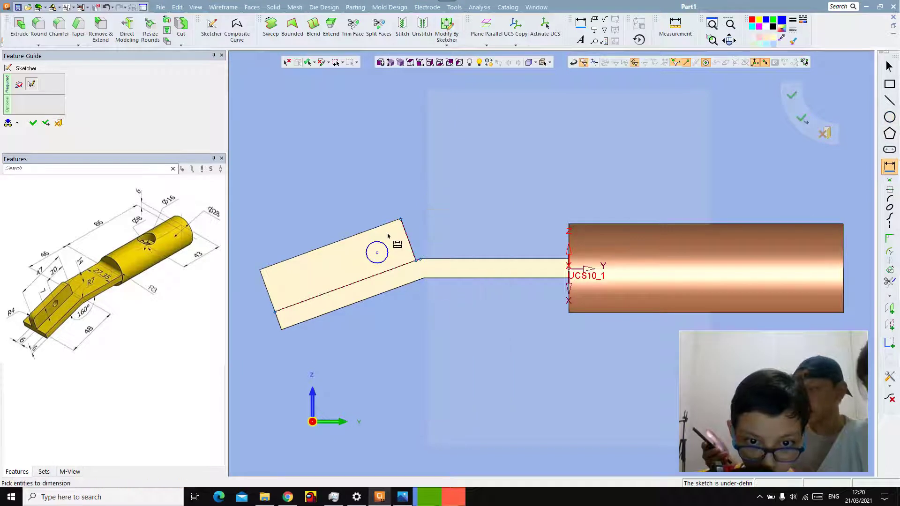
{"action": "left_click", "coordinate": [384, 245]}
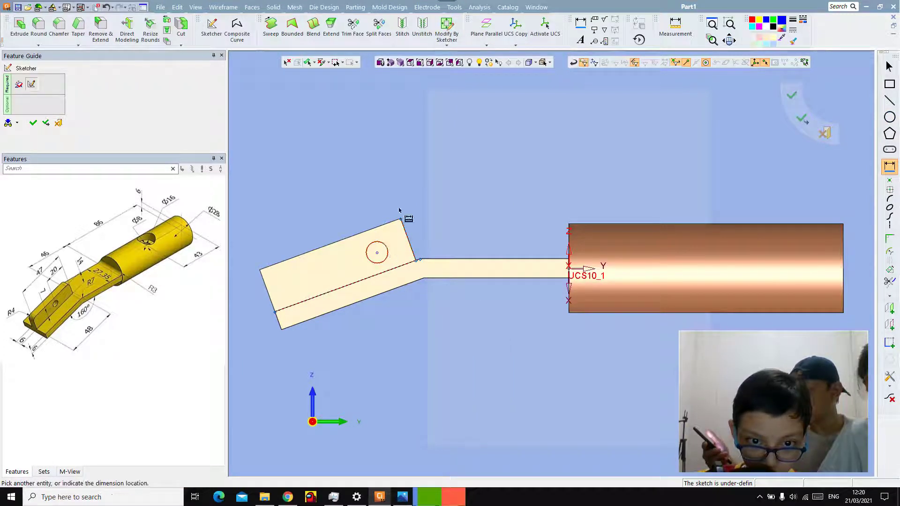
{"action": "left_click", "coordinate": [385, 204]}
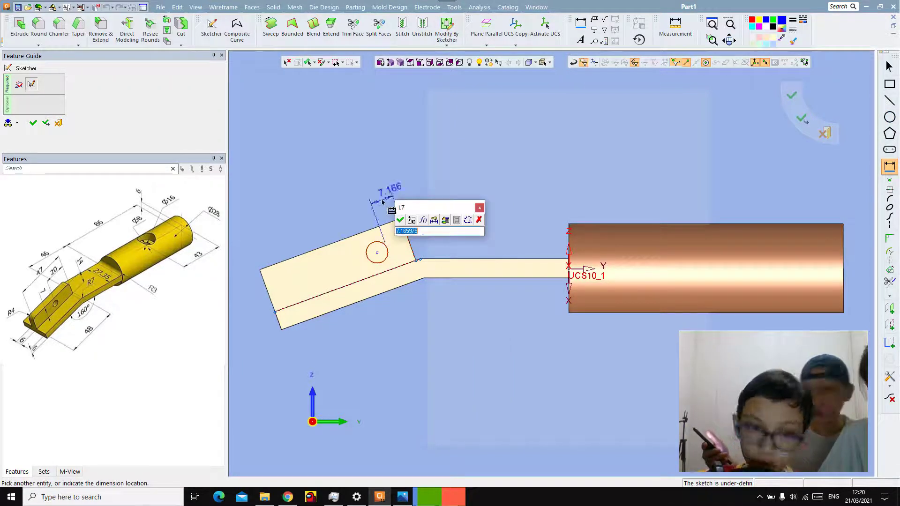
{"action": "left_click", "coordinate": [479, 207]}
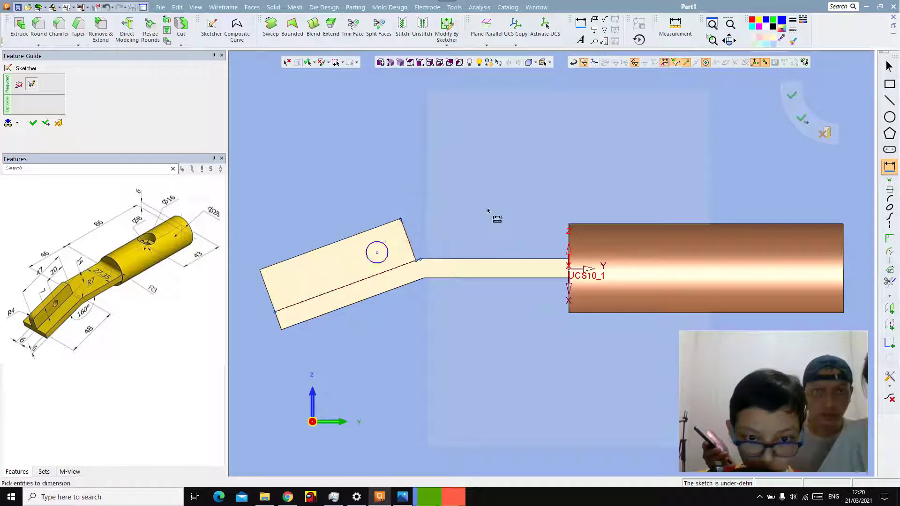
Place a sketch point on the tab as the hole centre instead of a circle.
{"action": "left_click", "coordinate": [889, 117]}
{"action": "left_click", "coordinate": [382, 252]}
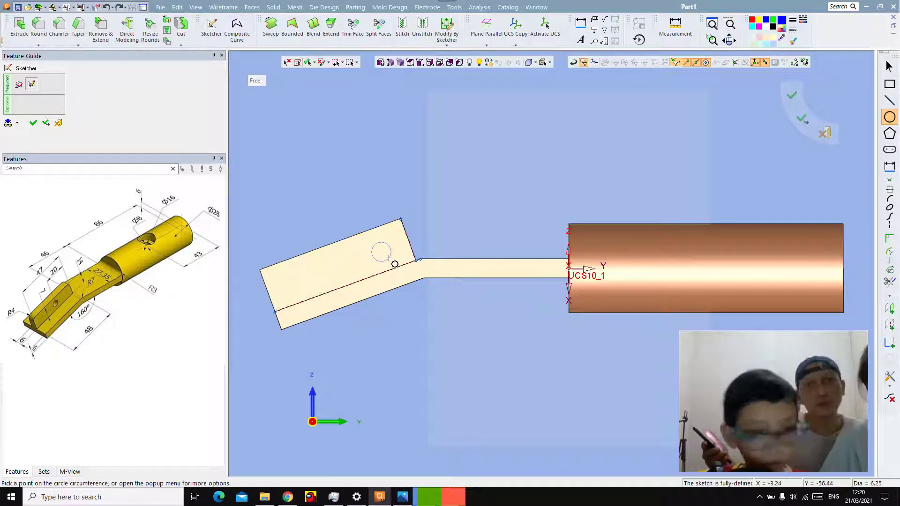
{"action": "key", "text": "Escape"}
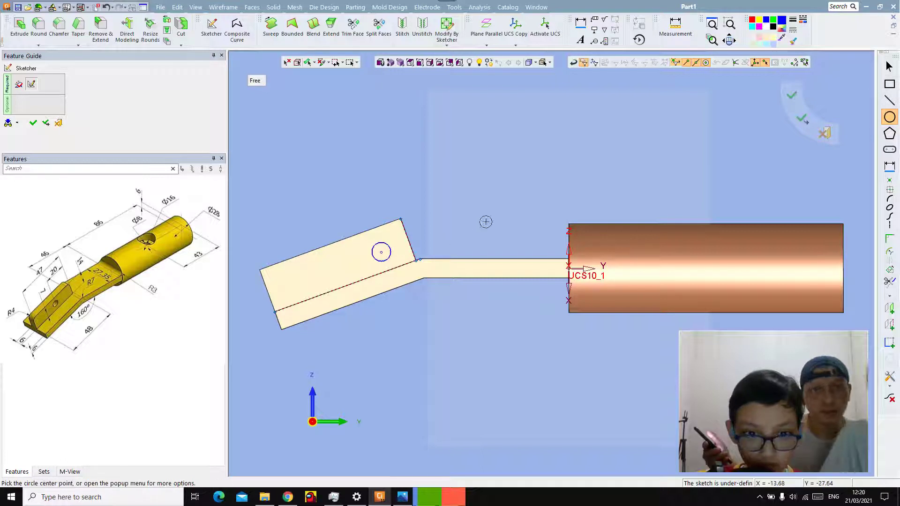
{"action": "left_click", "coordinate": [890, 182]}
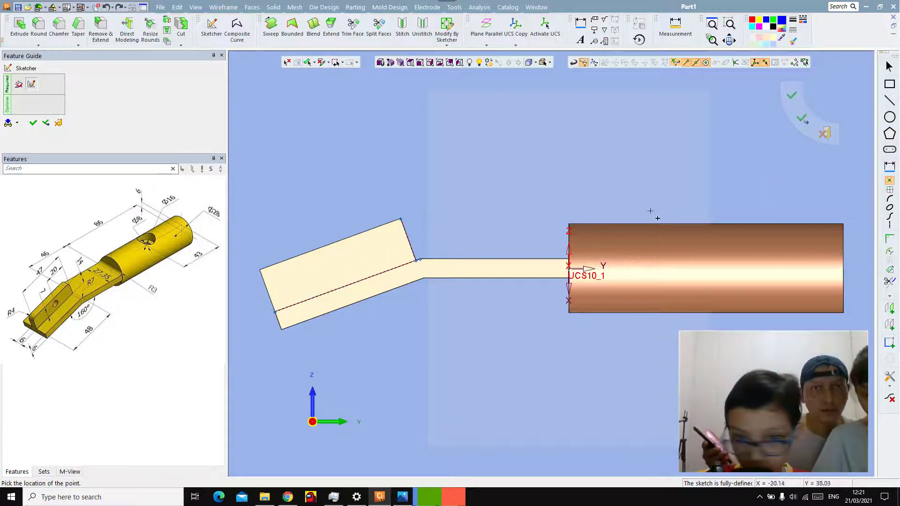
{"action": "left_click", "coordinate": [380, 250]}
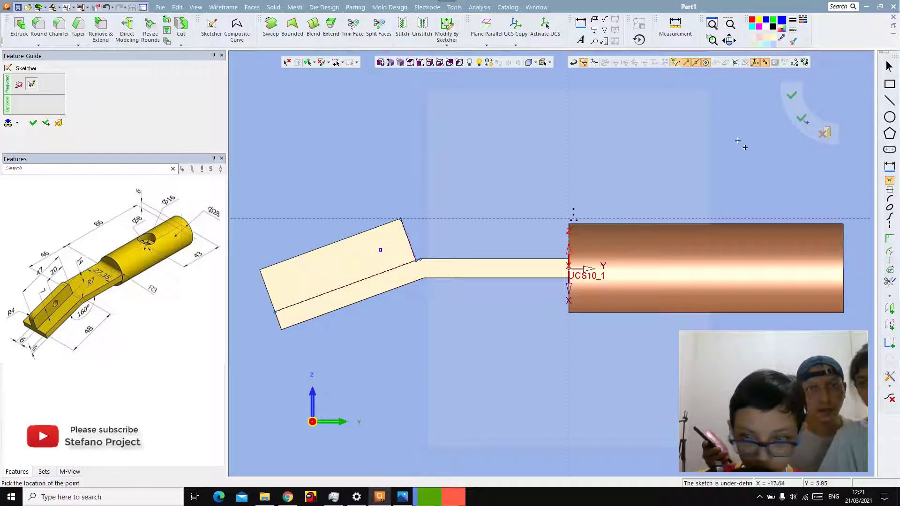
Dimension the point 20 mm from the top edge and 7 mm from the lower edge.
{"action": "right_click", "coordinate": [588, 147]}
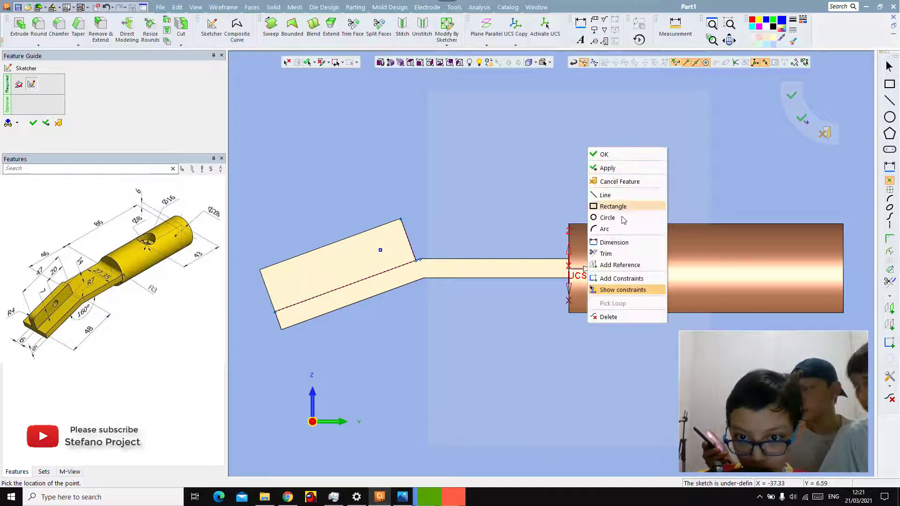
{"action": "left_click", "coordinate": [612, 244]}
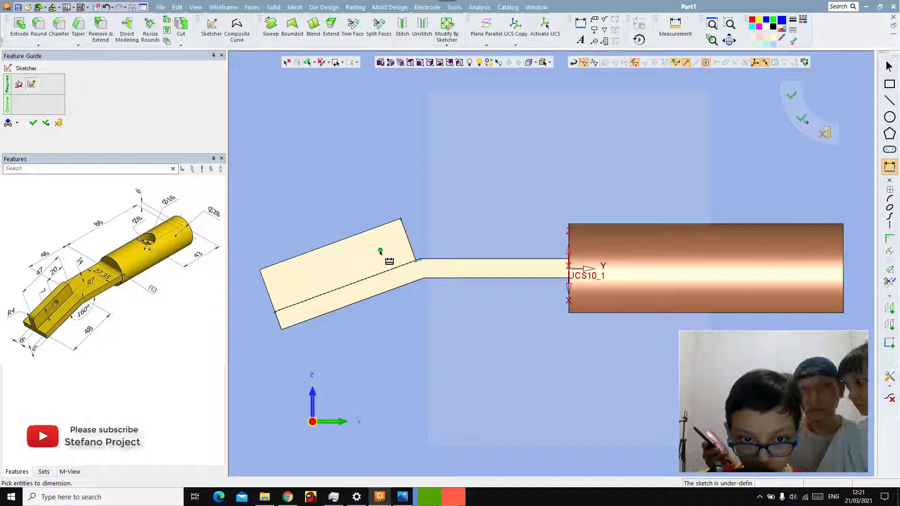
{"action": "left_click", "coordinate": [380, 250]}
{"action": "left_click", "coordinate": [384, 225]}
{"action": "type", "text": "20"}
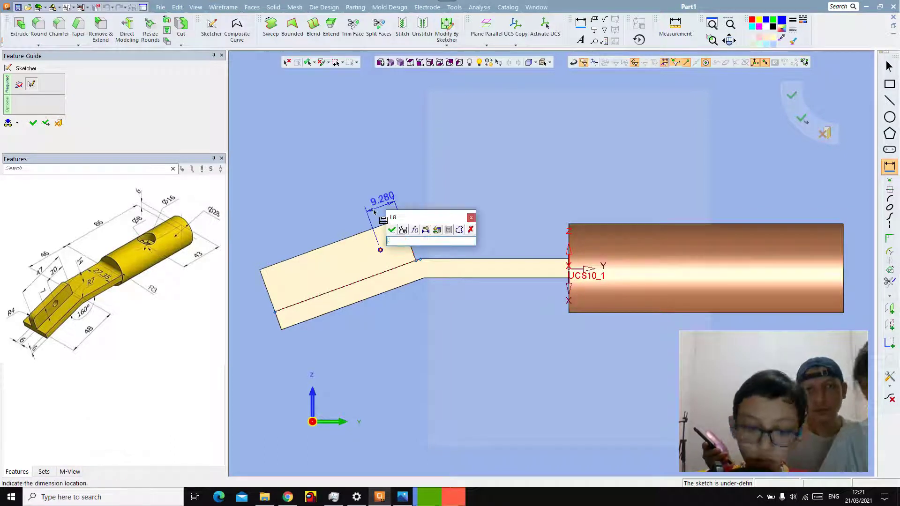
{"action": "key", "text": "Return"}
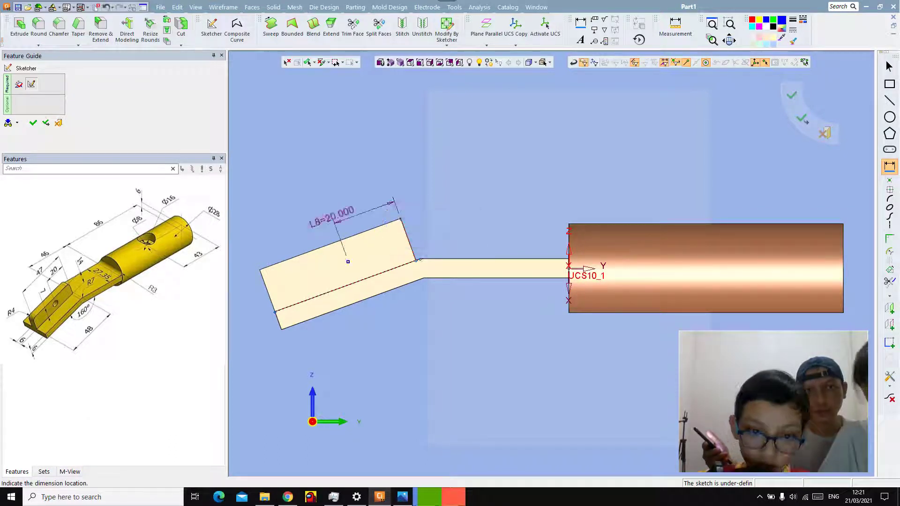
{"action": "left_click", "coordinate": [360, 287]}
{"action": "left_click", "coordinate": [346, 280]}
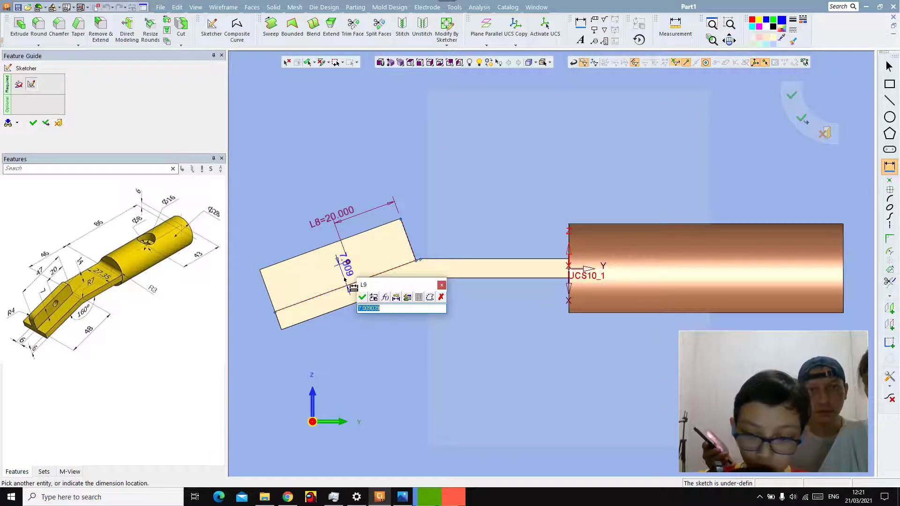
{"action": "type", "text": "7"}
{"action": "key", "text": "Return"}
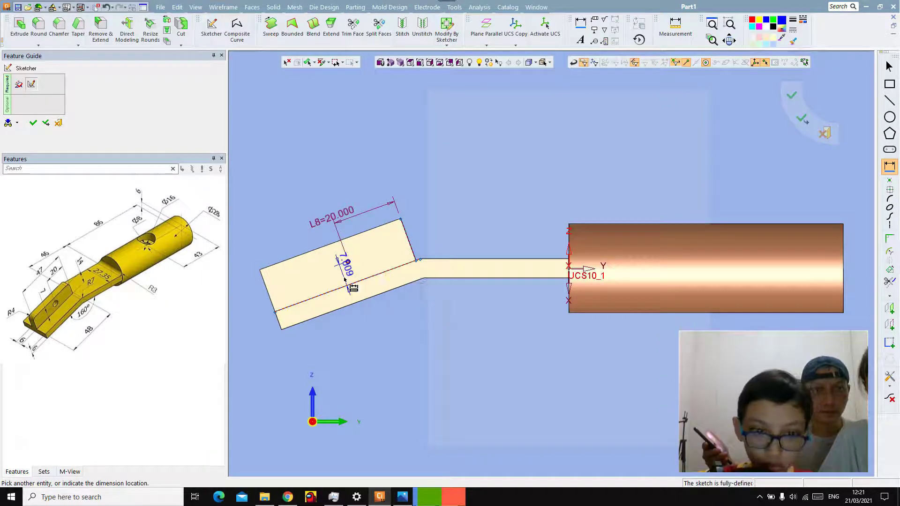
{"action": "right_click", "coordinate": [416, 149]}
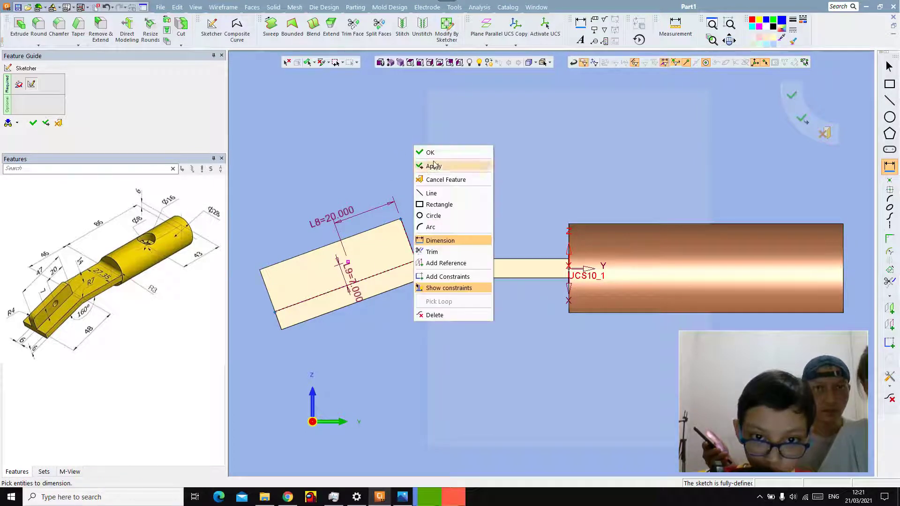
{"action": "left_click", "coordinate": [436, 158]}
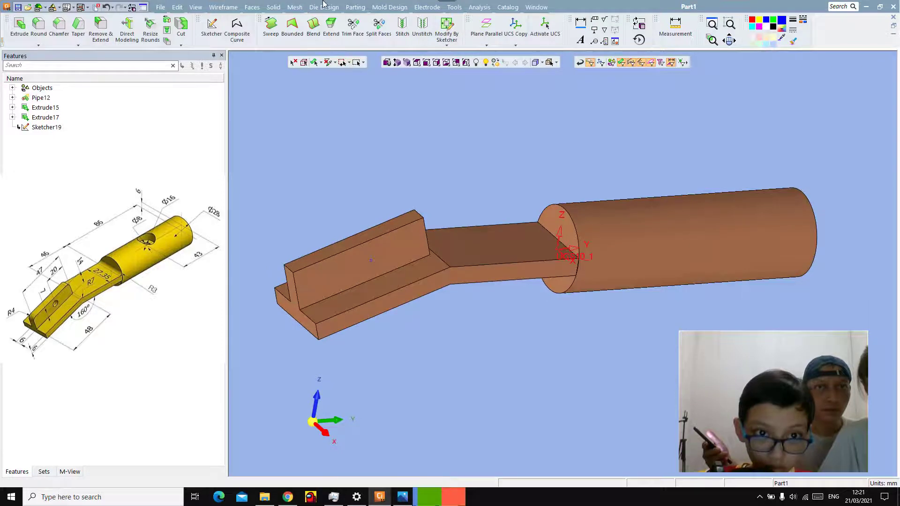
Drill a 5 mm simple hole, 10 mm deep, at the sketched point as Hole20.
{"action": "left_click", "coordinate": [295, 7]}
{"action": "mouse_move", "coordinate": [272, 7]}
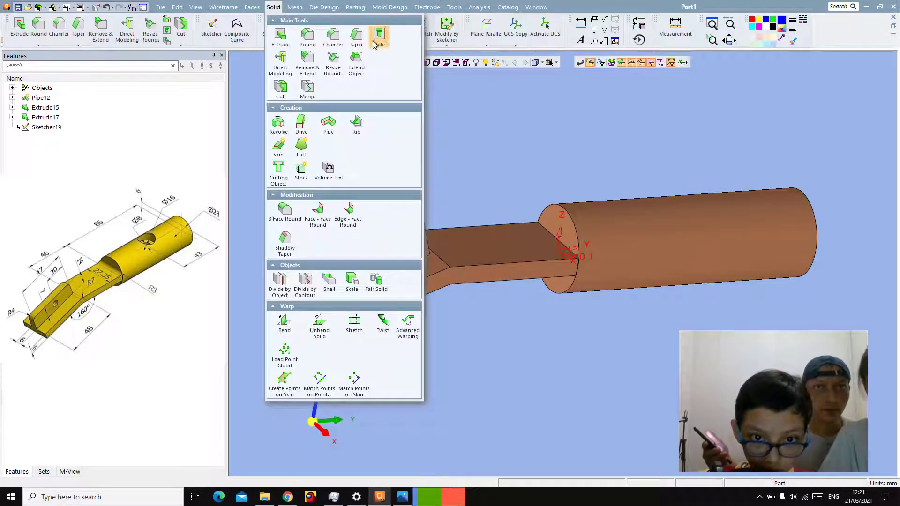
{"action": "left_click", "coordinate": [380, 37]}
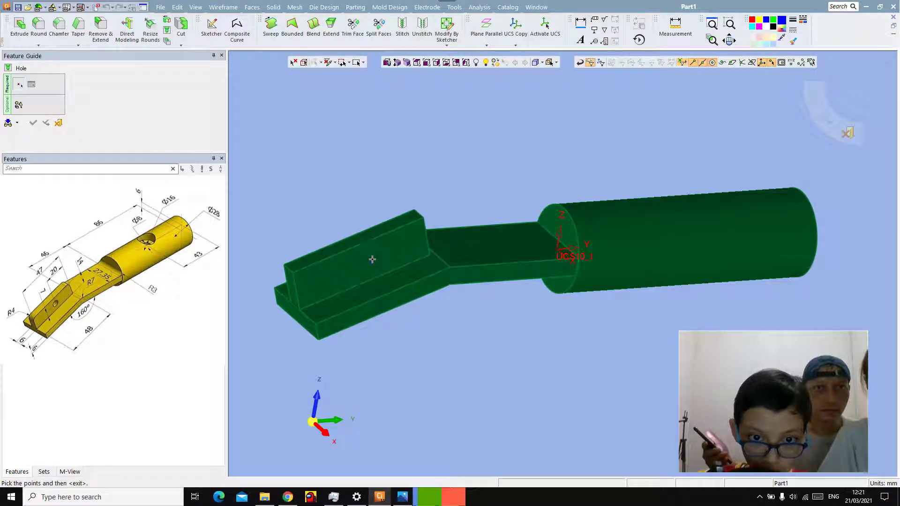
{"action": "middle_click_drag", "start_coordinate": [369, 254], "coordinate": [373, 265]}
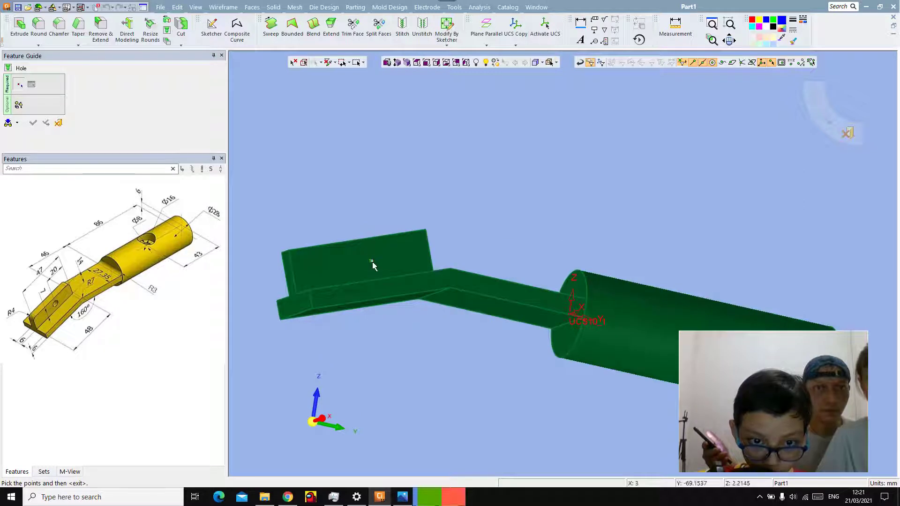
{"action": "left_click", "coordinate": [372, 266]}
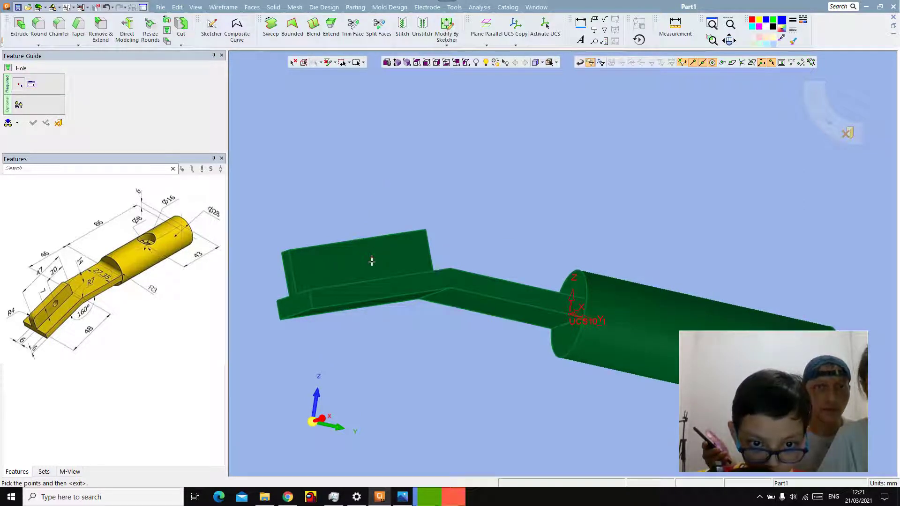
{"action": "middle_click", "coordinate": [372, 184]}
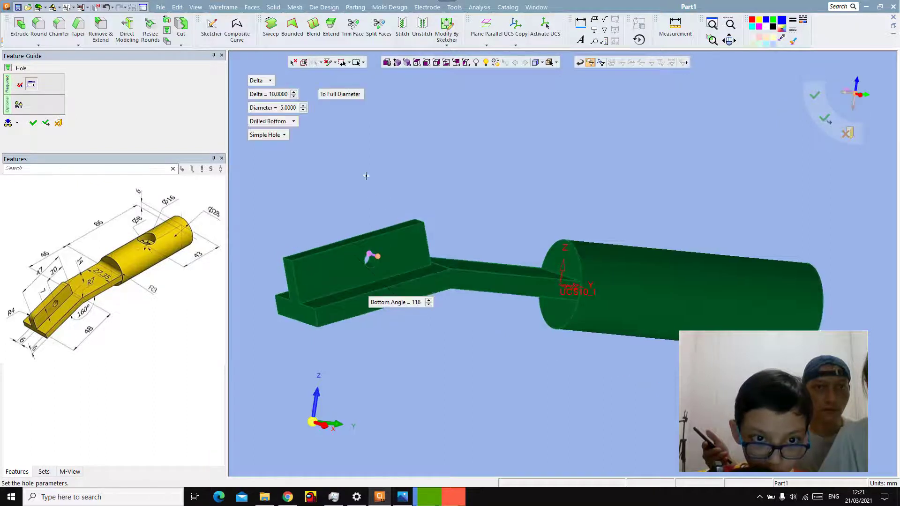
{"action": "right_click", "coordinate": [400, 164]}
{"action": "left_click", "coordinate": [402, 168]}
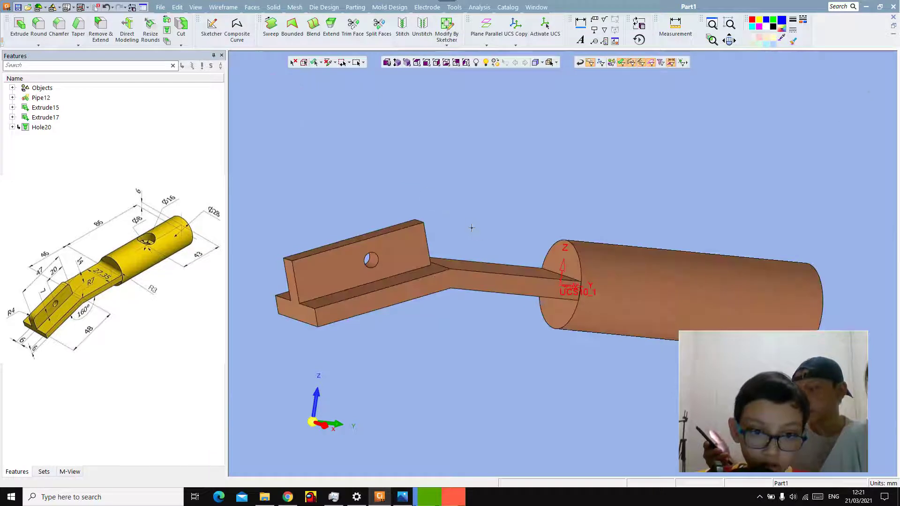
{"action": "middle_click_drag", "start_coordinate": [472, 227], "coordinate": [428, 227]}
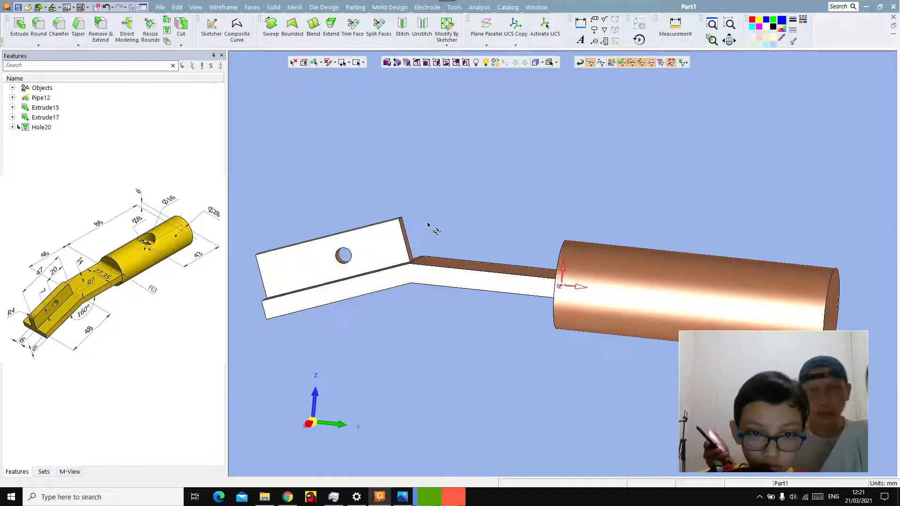
Create the three main planes at the pipe's coordinate system (Main Plane21).
{"action": "left_click", "coordinate": [406, 67]}
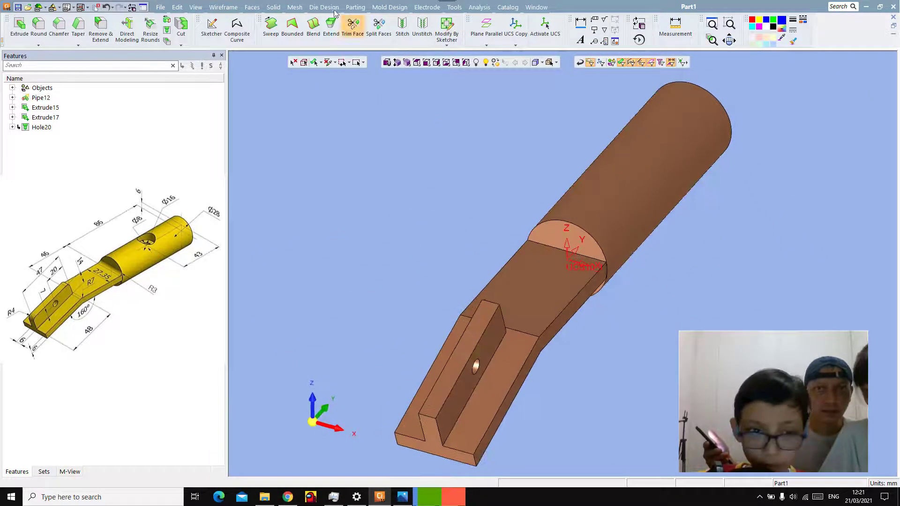
{"action": "left_click", "coordinate": [273, 7]}
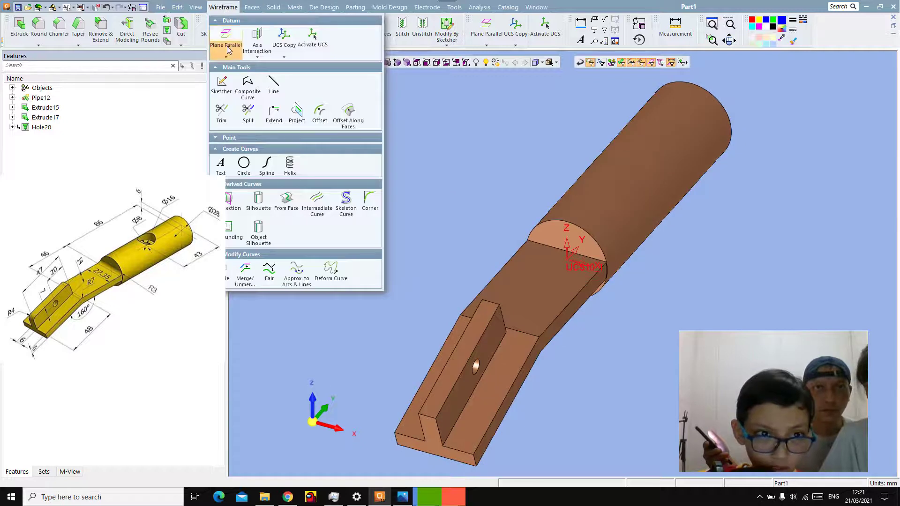
{"action": "left_click", "coordinate": [227, 56]}
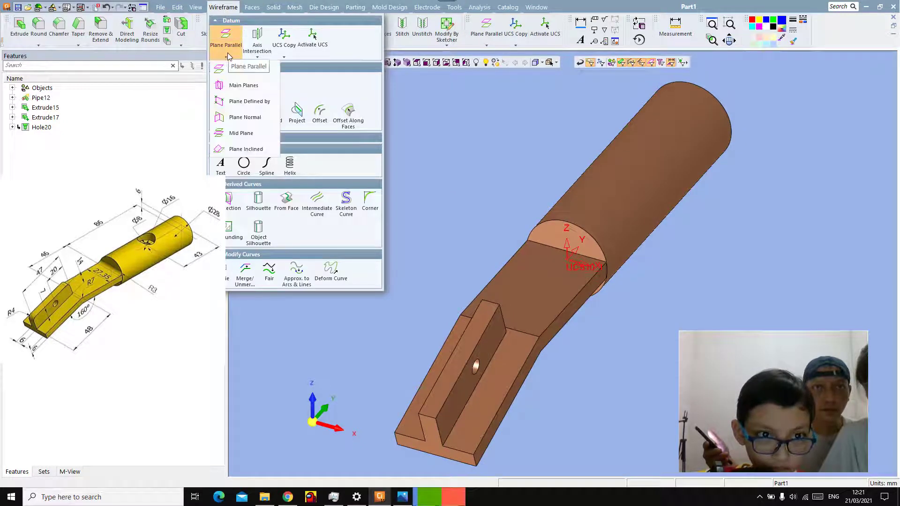
{"action": "left_click", "coordinate": [243, 86]}
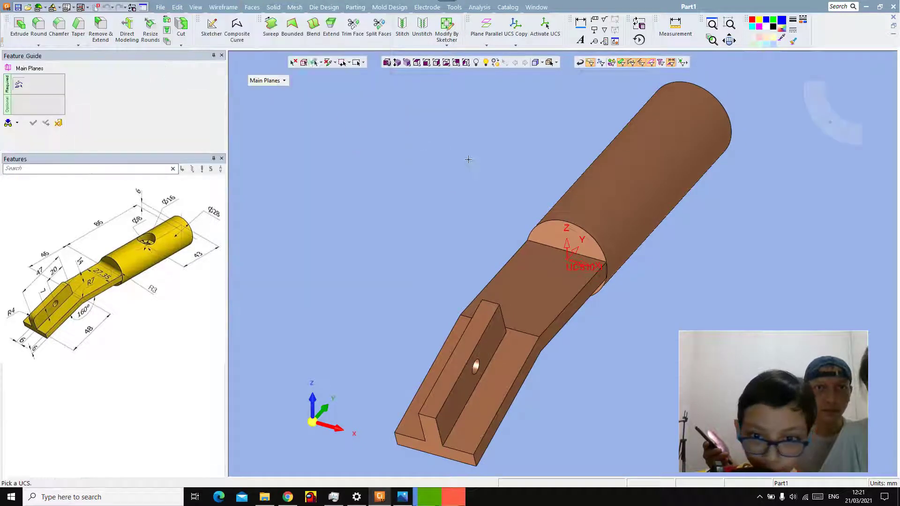
{"action": "left_click", "coordinate": [567, 254]}
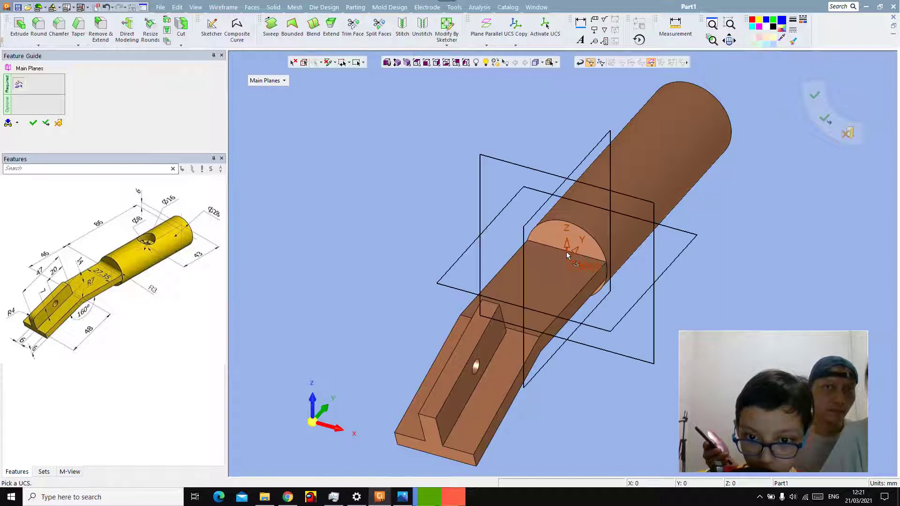
{"action": "right_click", "coordinate": [385, 160]}
{"action": "left_click", "coordinate": [387, 160]}
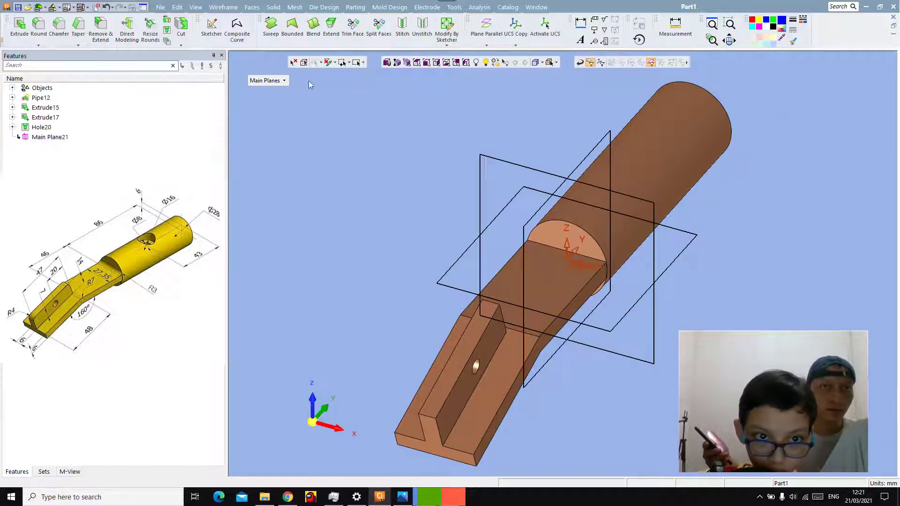
Add a plane parallel to the horizontal main plane, offset 6 mm (Plane-Parallel22).
{"action": "left_click", "coordinate": [220, 7]}
{"action": "left_click", "coordinate": [224, 57]}
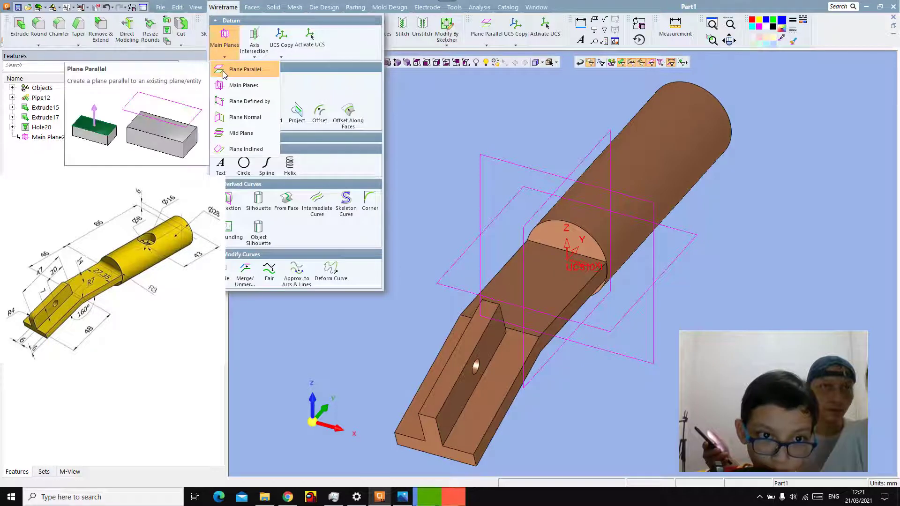
{"action": "left_click", "coordinate": [223, 71]}
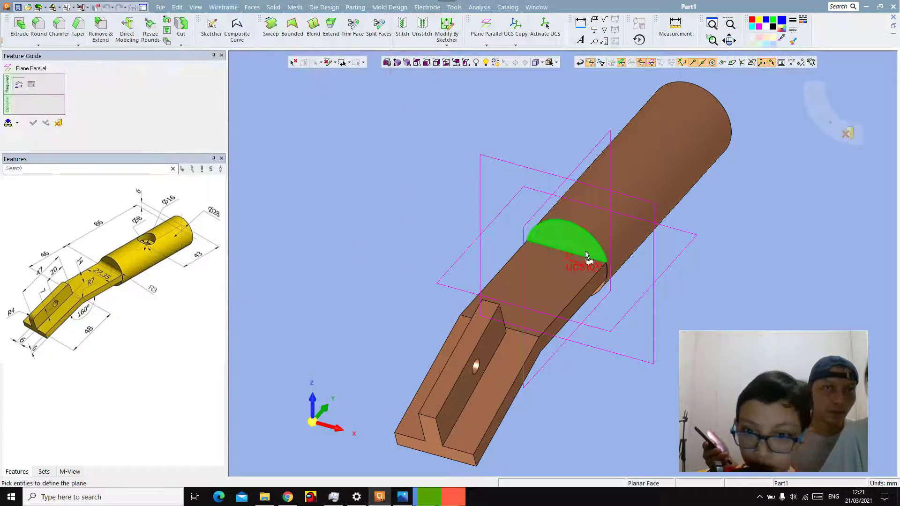
{"action": "middle_click_drag", "start_coordinate": [604, 271], "coordinate": [596, 282]}
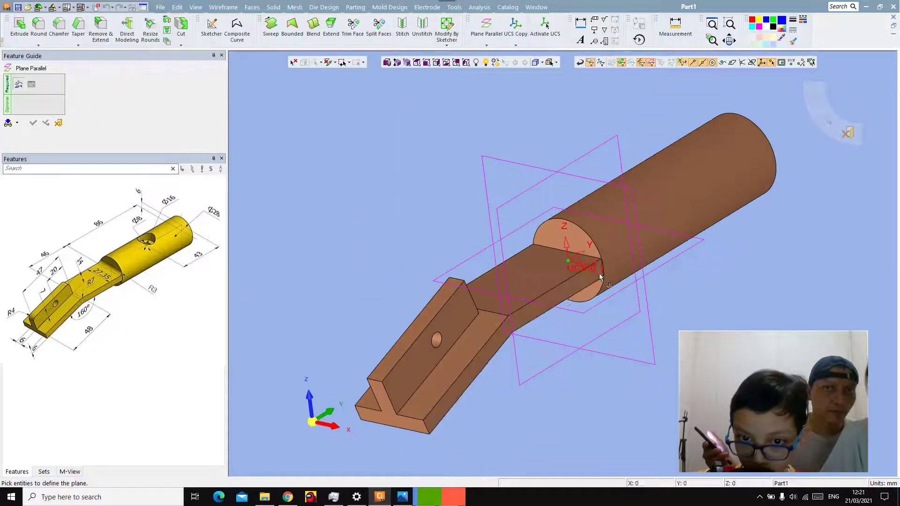
{"action": "left_click", "coordinate": [570, 313]}
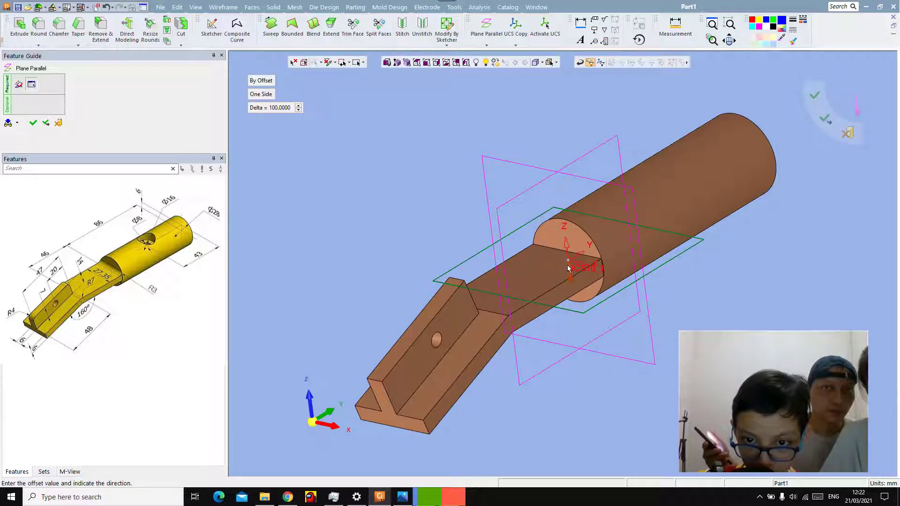
{"action": "left_click", "coordinate": [261, 108]}
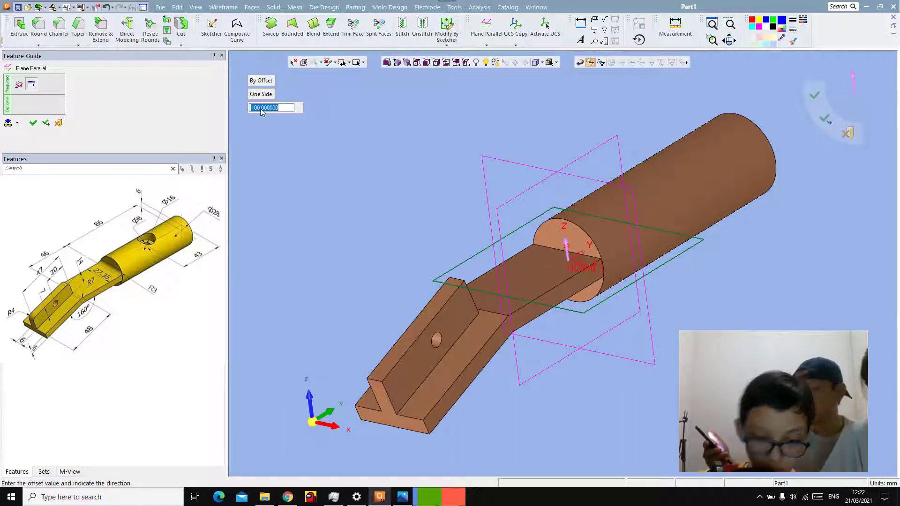
{"action": "key", "text": "BackSpace"}
{"action": "type", "text": "6"}
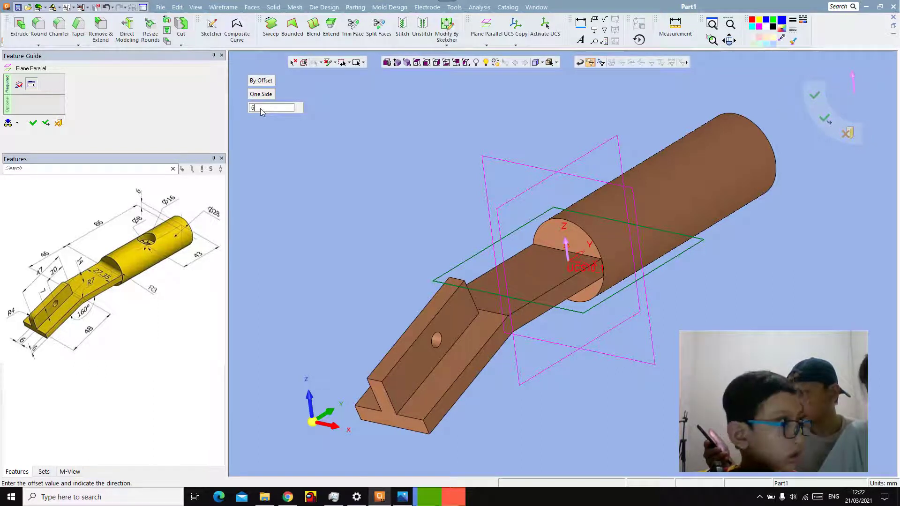
{"action": "key", "text": "Return"}
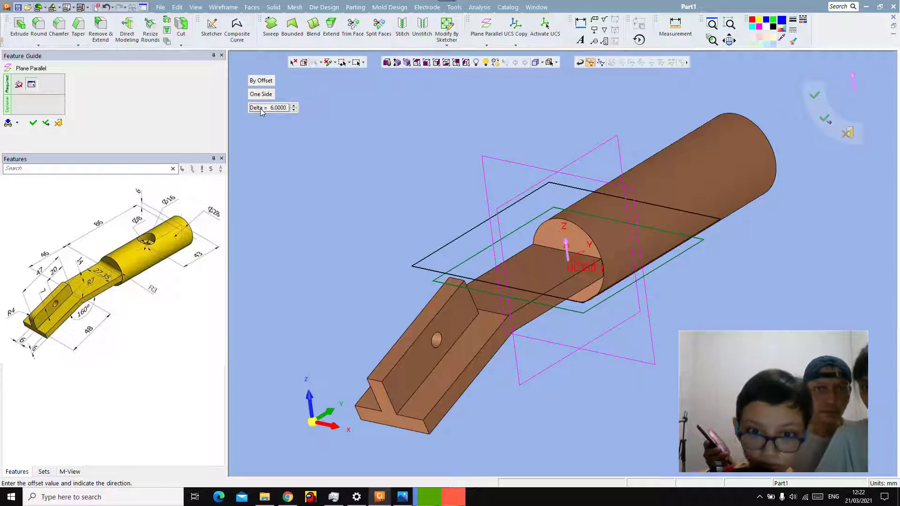
{"action": "middle_click_drag", "start_coordinate": [434, 165], "coordinate": [446, 140]}
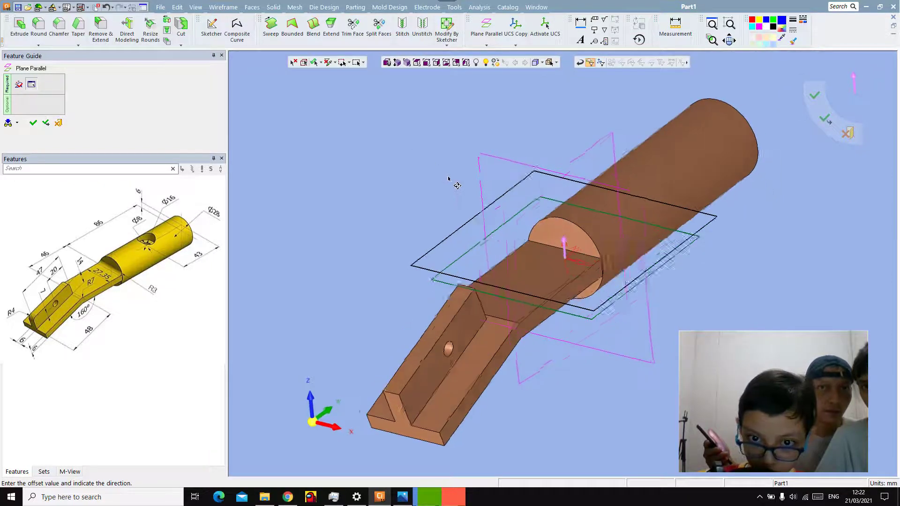
{"action": "middle_click", "coordinate": [440, 124]}
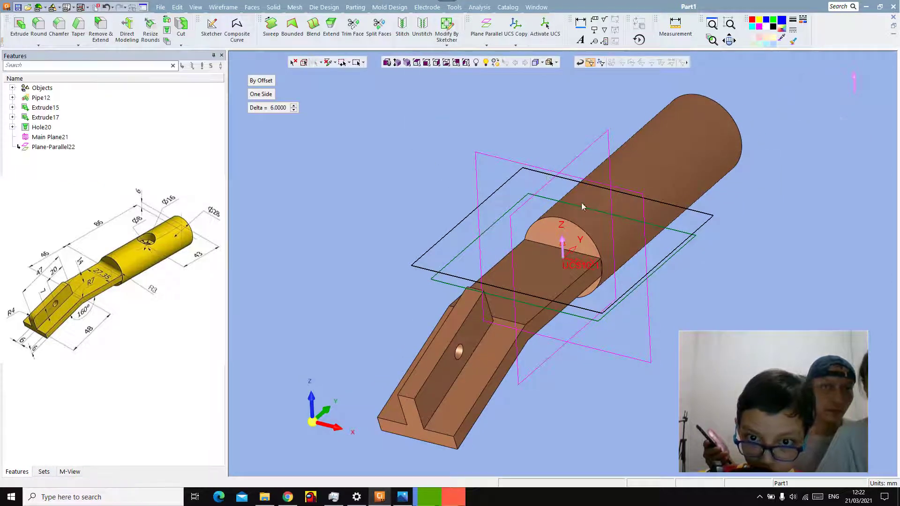
Start a sketch on the parallel plane and place a 16 mm circle on the pipe centreline.
{"action": "left_click", "coordinate": [419, 65]}
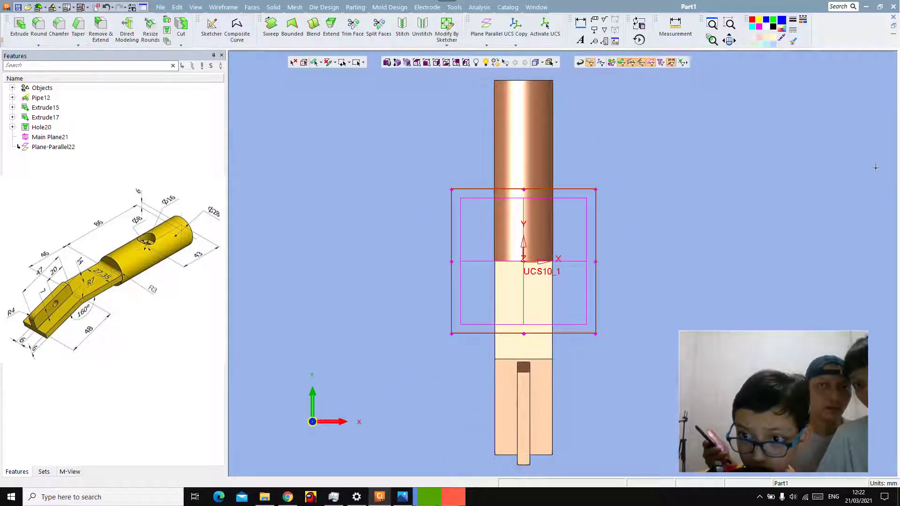
{"action": "right_click", "coordinate": [659, 160]}
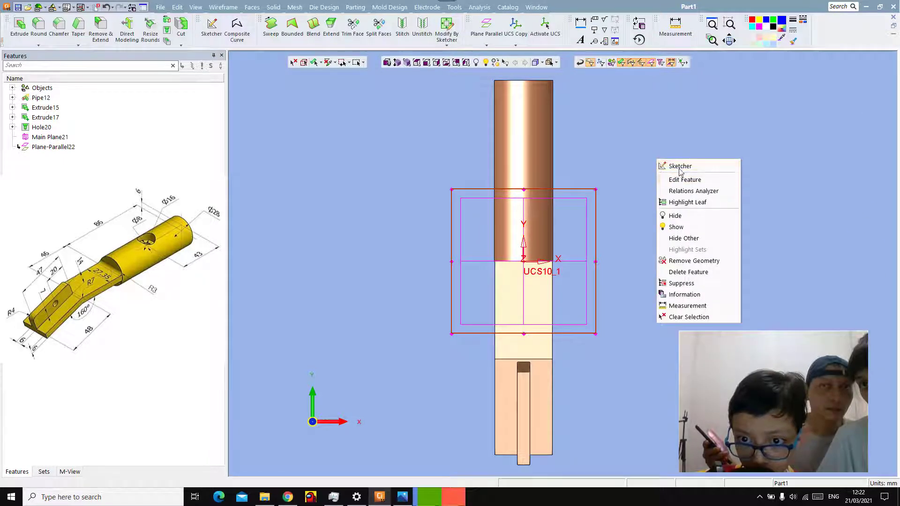
{"action": "left_click", "coordinate": [675, 165]}
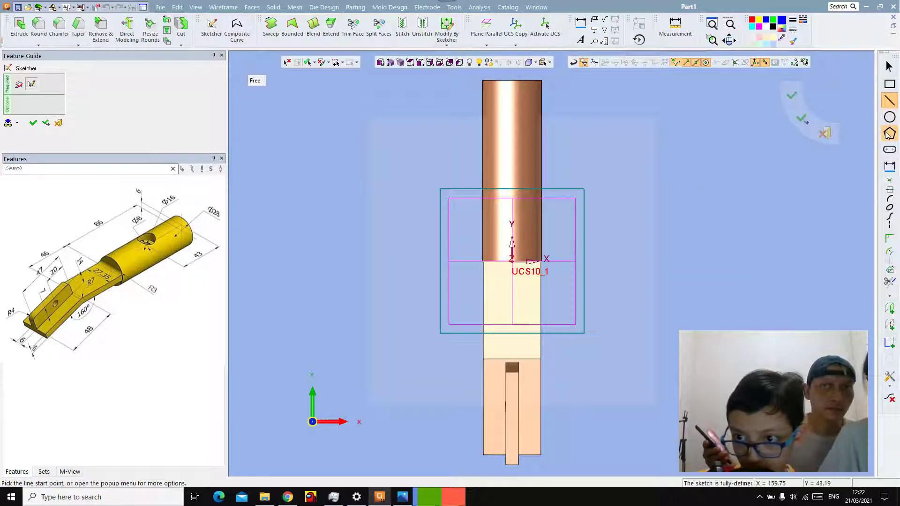
{"action": "left_click", "coordinate": [889, 117]}
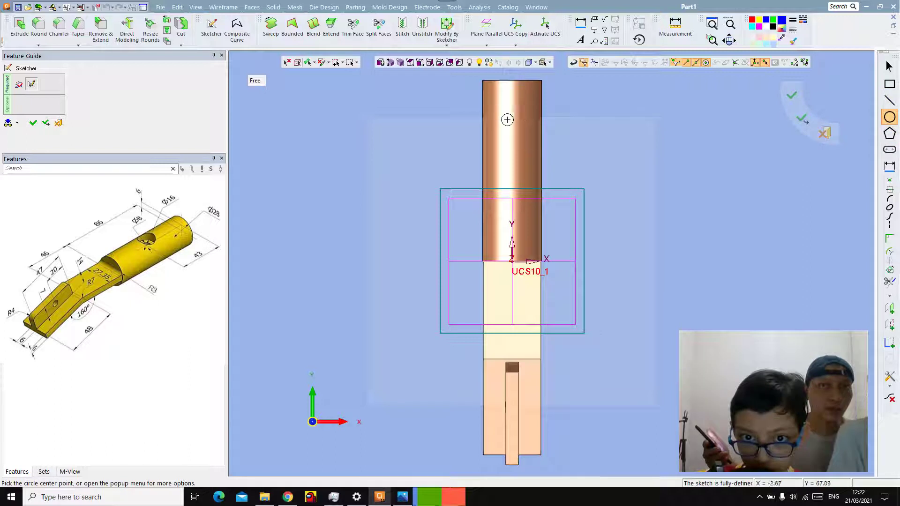
{"action": "left_click", "coordinate": [255, 80]}
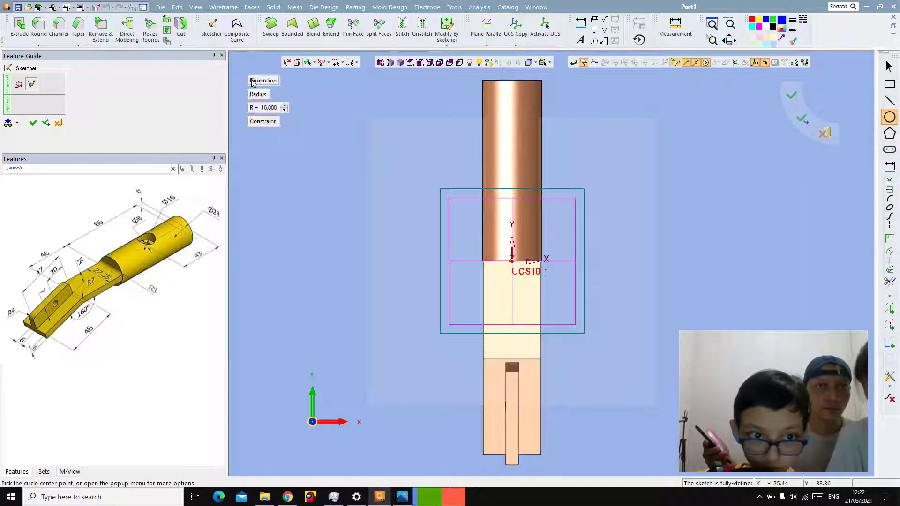
{"action": "left_click", "coordinate": [251, 108]}
{"action": "key", "text": "BackSpace"}
{"action": "type", "text": "16"}
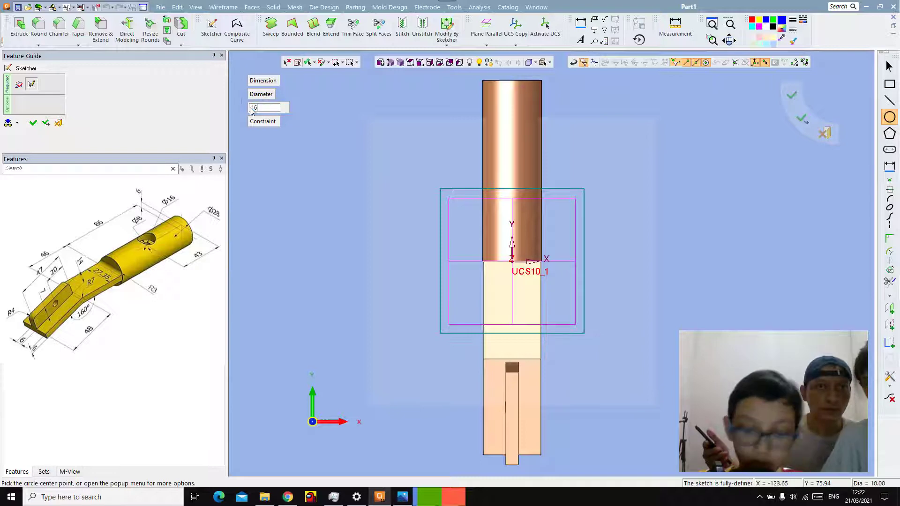
{"action": "key", "text": "Return"}
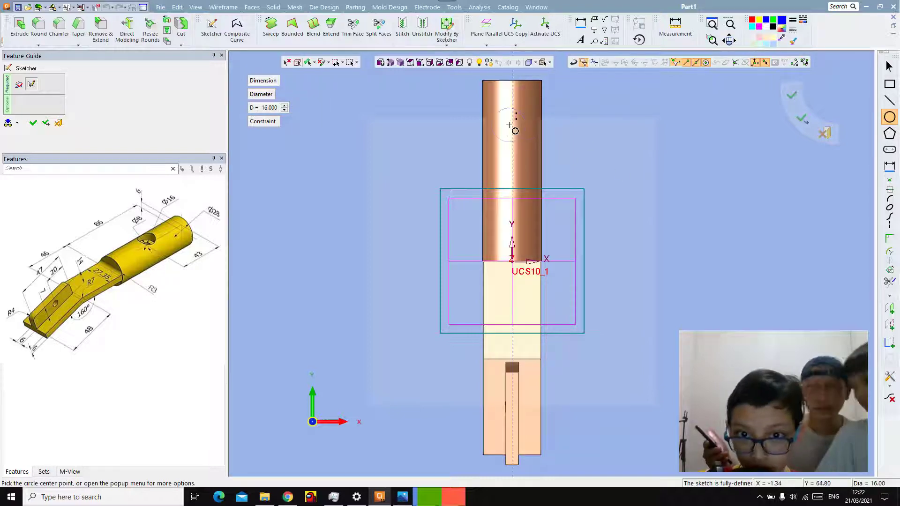
{"action": "left_click", "coordinate": [512, 124]}
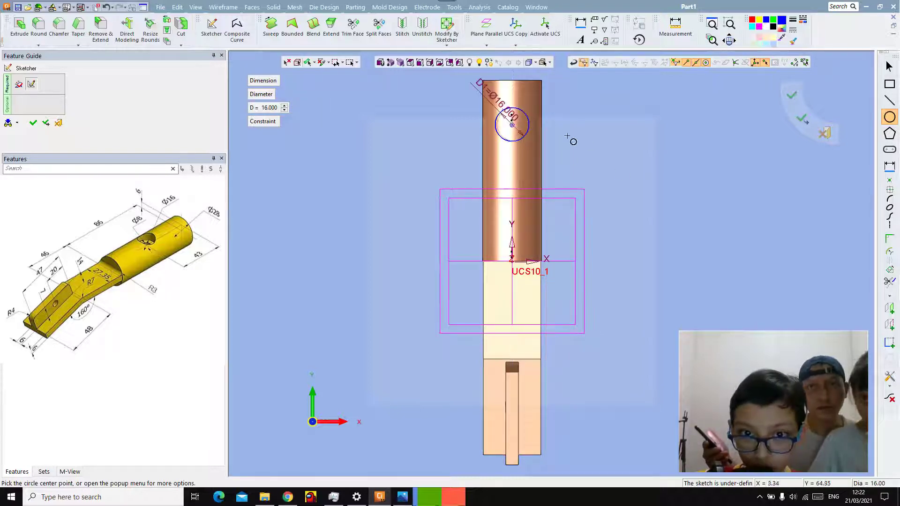
Reference the pipe's top edge, dimension the circle 46 mm from it, and close Sketcher24.
{"action": "right_click", "coordinate": [634, 145]}
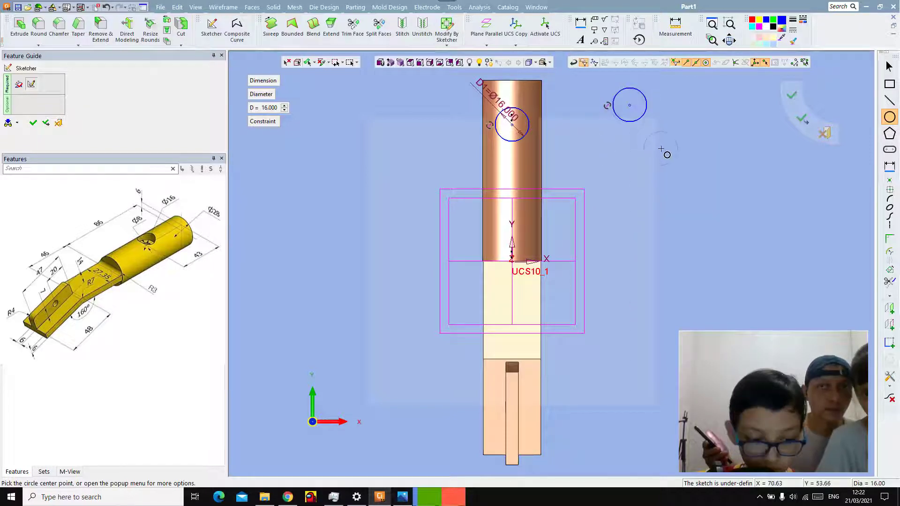
{"action": "right_click", "coordinate": [607, 143]}
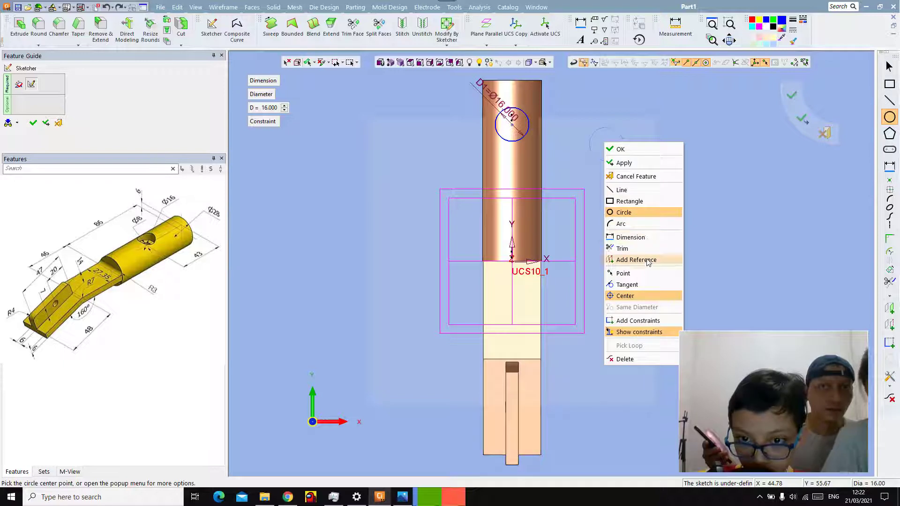
{"action": "left_click", "coordinate": [647, 259]}
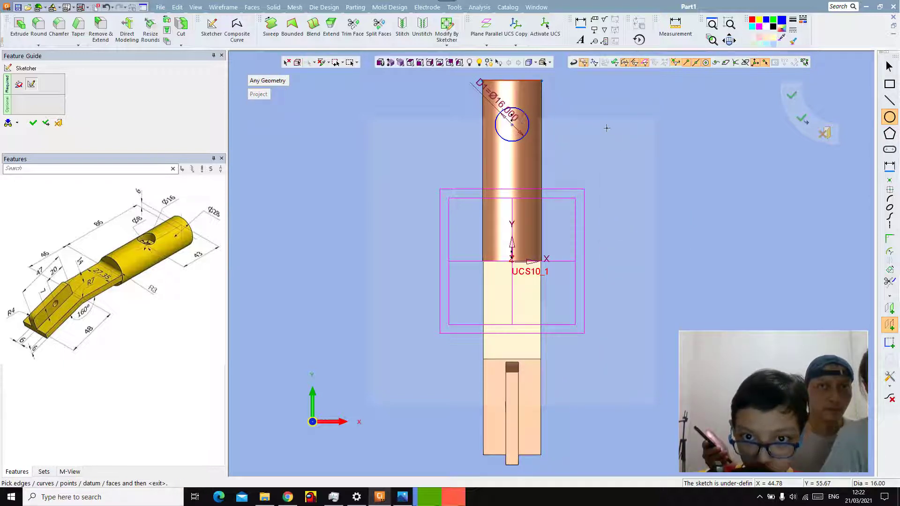
{"action": "key", "text": "Escape"}
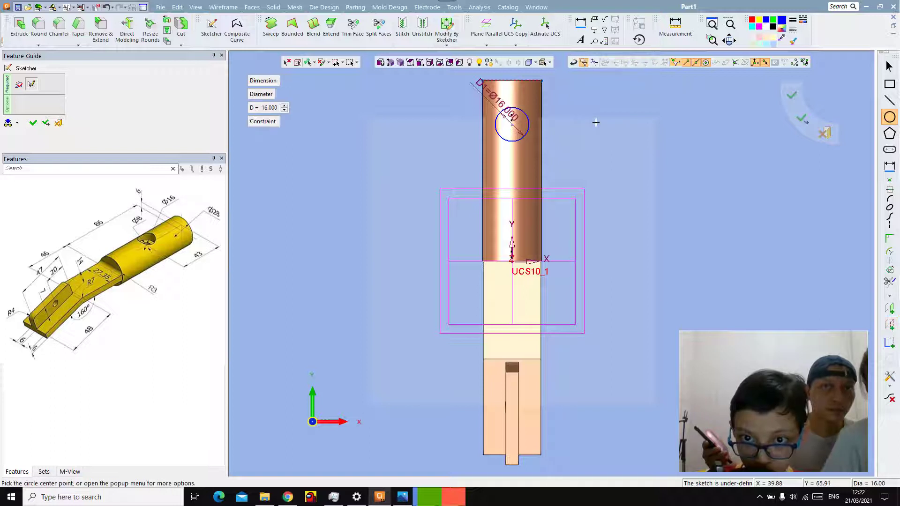
{"action": "right_click", "coordinate": [595, 123]}
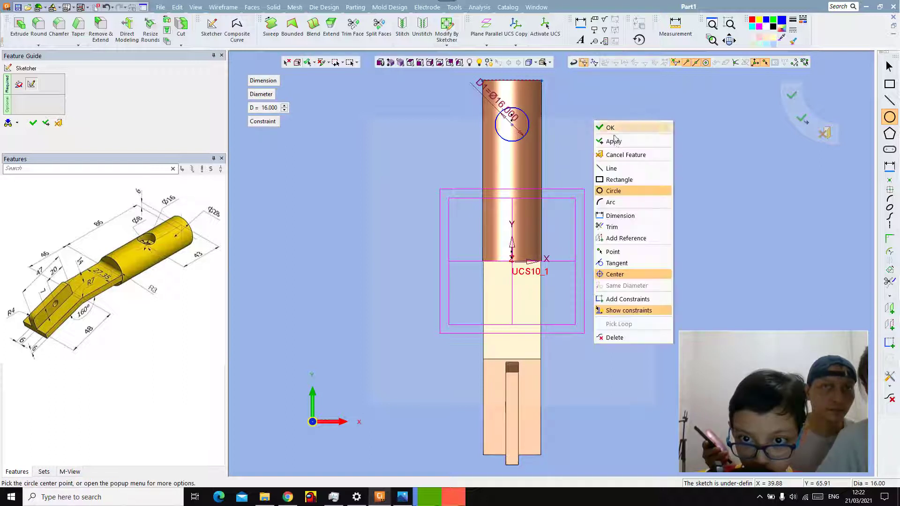
{"action": "left_click", "coordinate": [611, 215]}
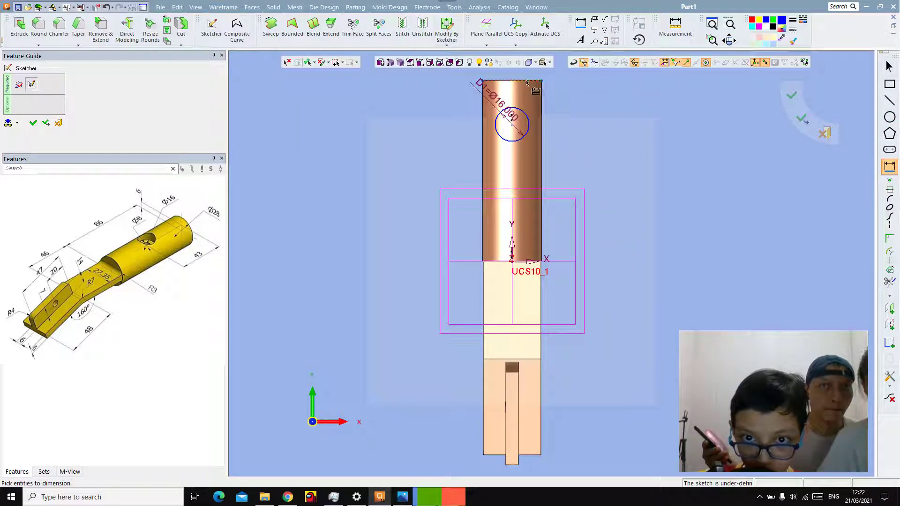
{"action": "left_click", "coordinate": [512, 126]}
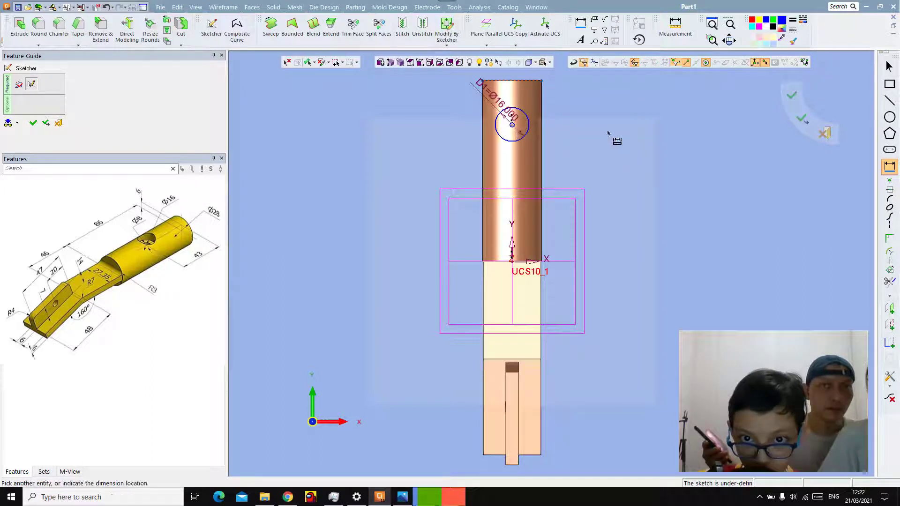
{"action": "left_click", "coordinate": [590, 118]}
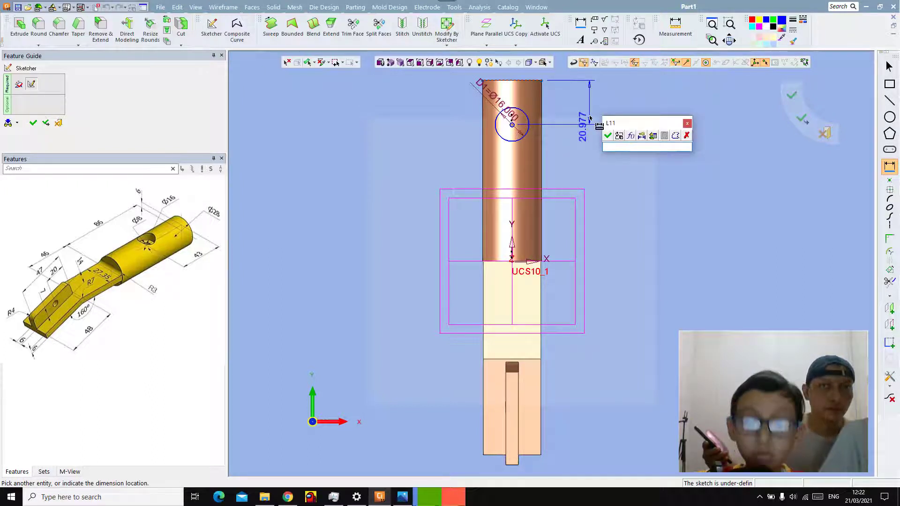
{"action": "type", "text": "46"}
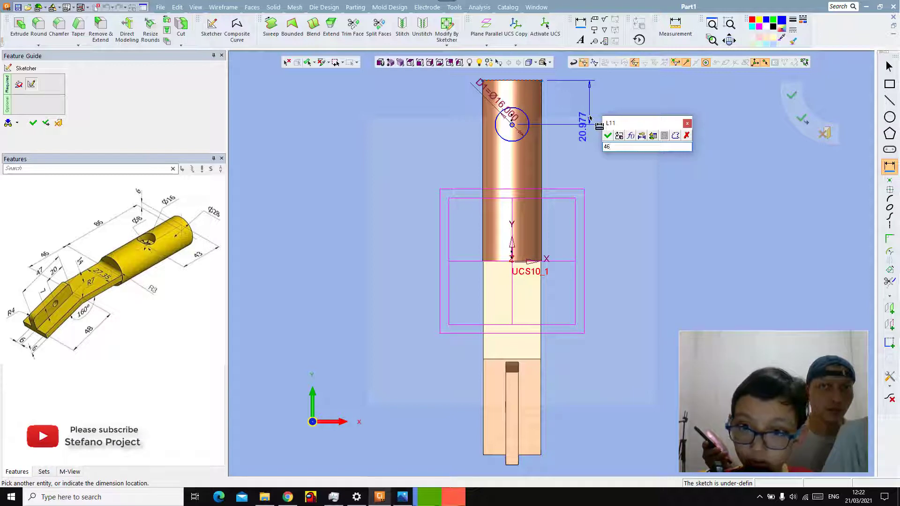
{"action": "key", "text": "Return"}
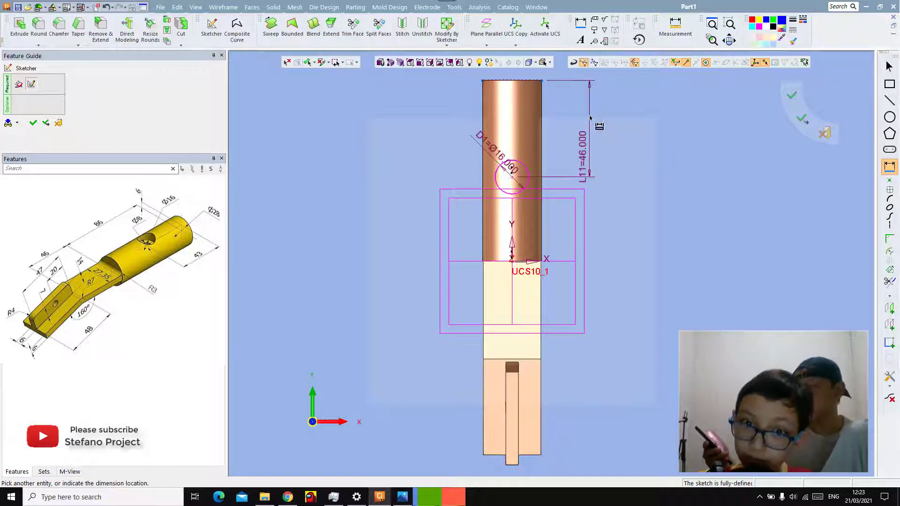
{"action": "right_click", "coordinate": [687, 167]}
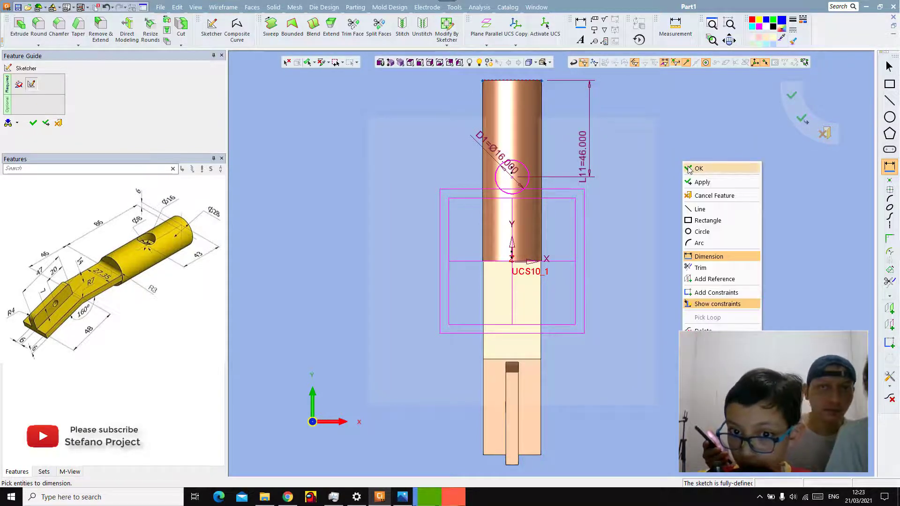
{"action": "left_click", "coordinate": [694, 169]}
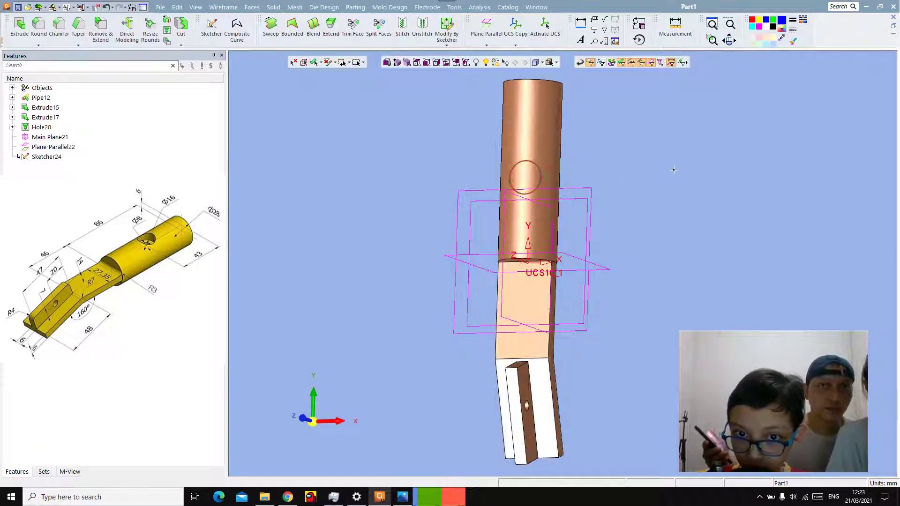
Extrude the circle sketch as a Remove cut with Thin Wall off, creating Extrude25.
{"action": "right_click", "coordinate": [685, 163]}
{"action": "left_click", "coordinate": [693, 175]}
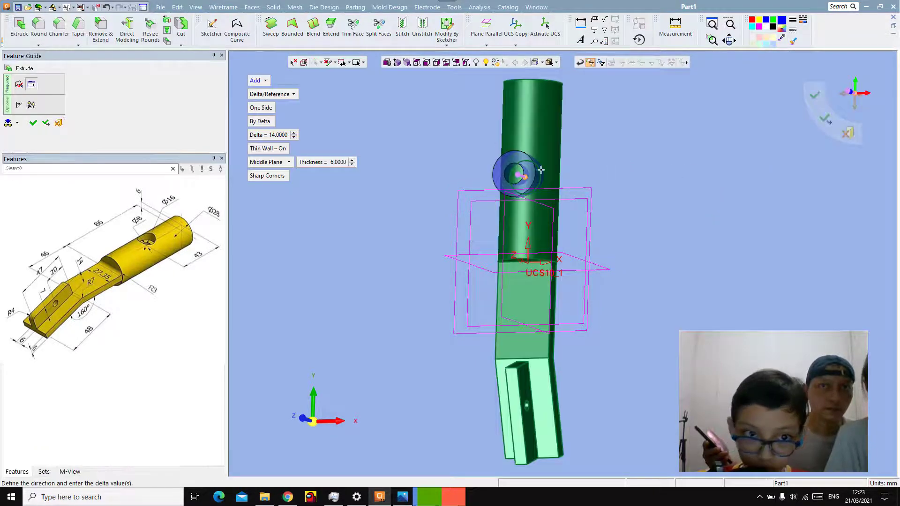
{"action": "left_click", "coordinate": [260, 81]}
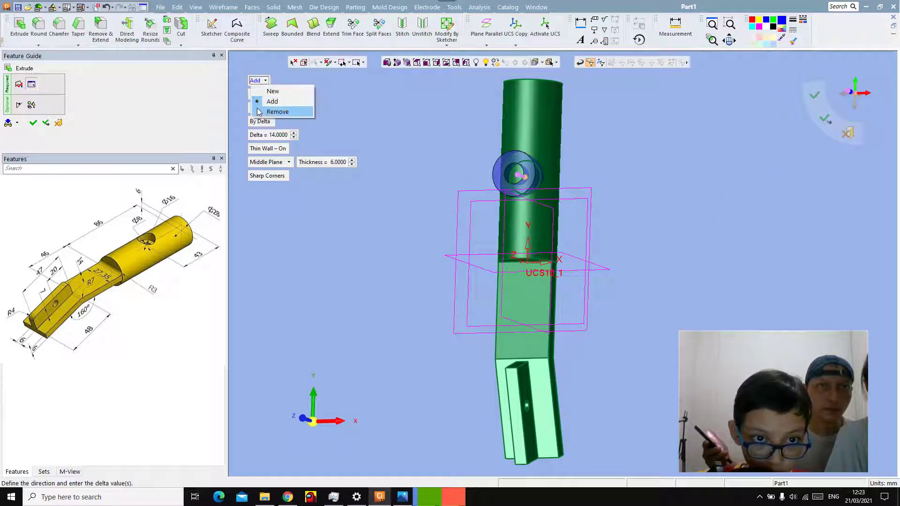
{"action": "left_click", "coordinate": [269, 110]}
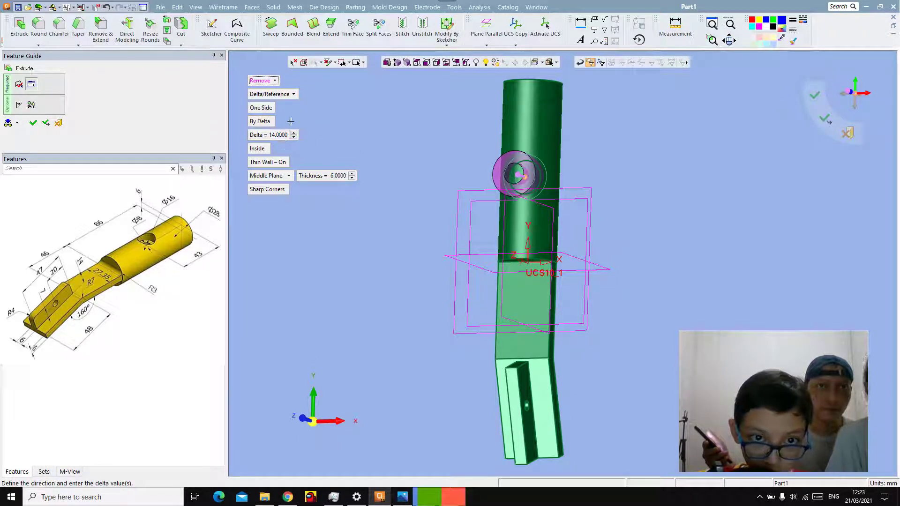
{"action": "right_click", "coordinate": [389, 131]}
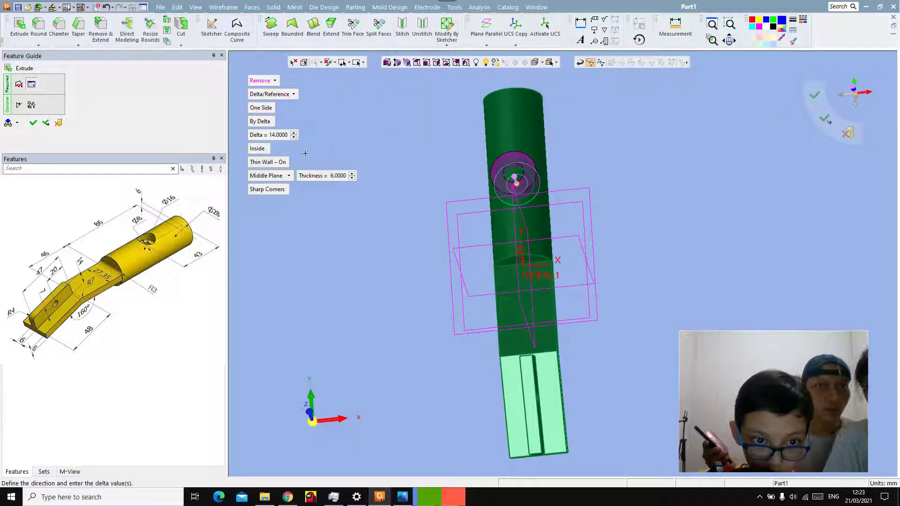
{"action": "left_click", "coordinate": [268, 162]}
{"action": "right_click", "coordinate": [385, 119]}
{"action": "left_click", "coordinate": [385, 119]}
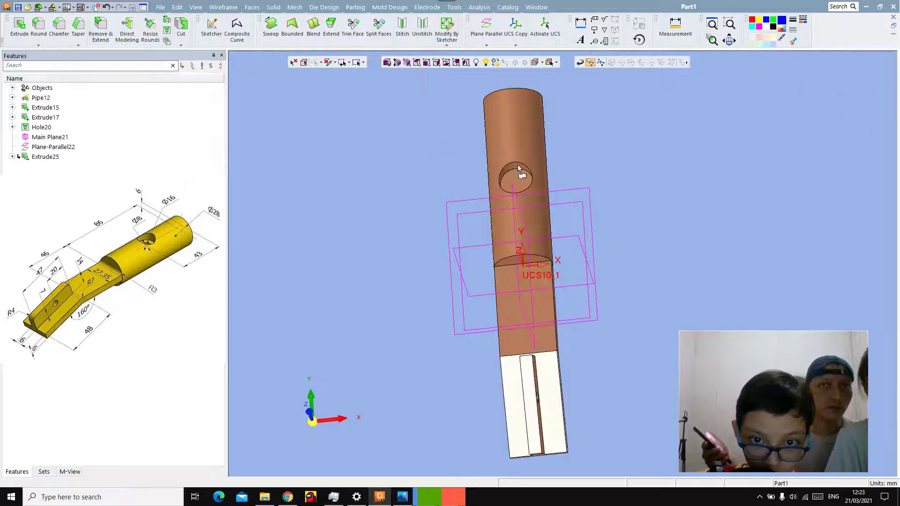
Start a Hole feature placed at the cross hole centre.
{"action": "left_click", "coordinate": [424, 64]}
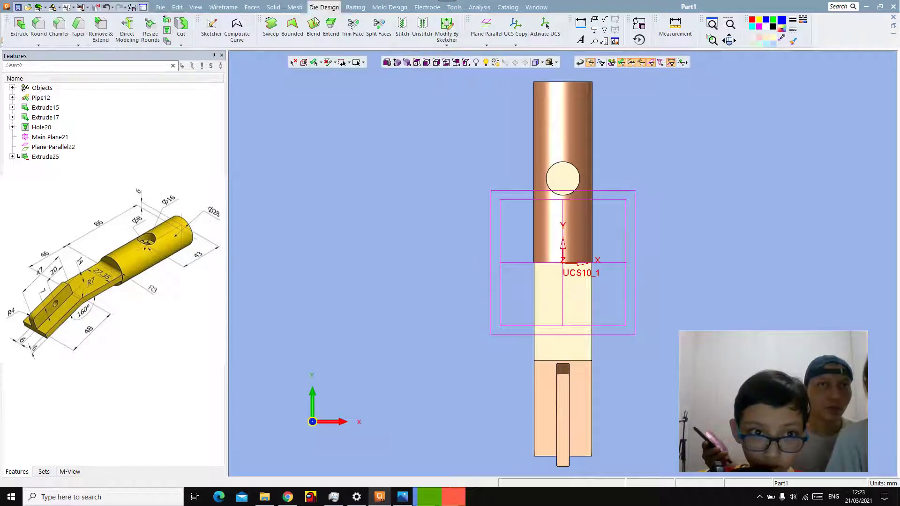
{"action": "left_click", "coordinate": [223, 7]}
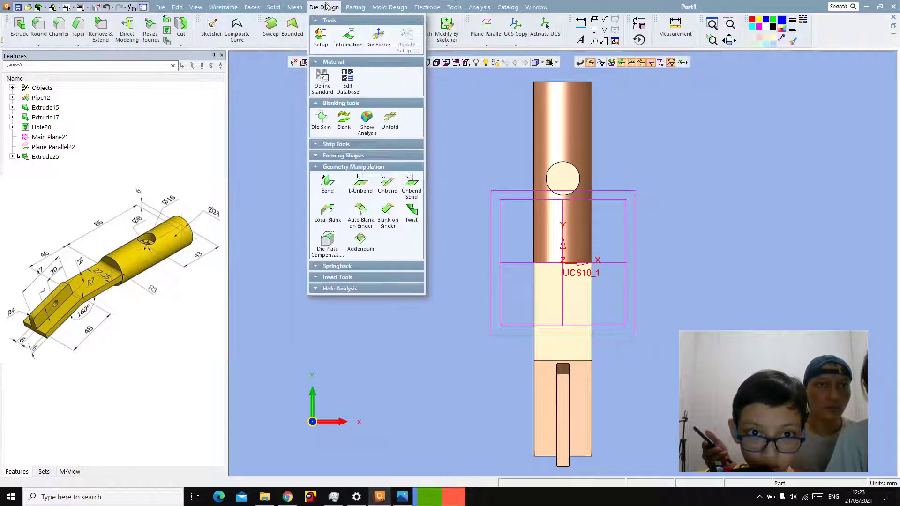
{"action": "left_click", "coordinate": [274, 7]}
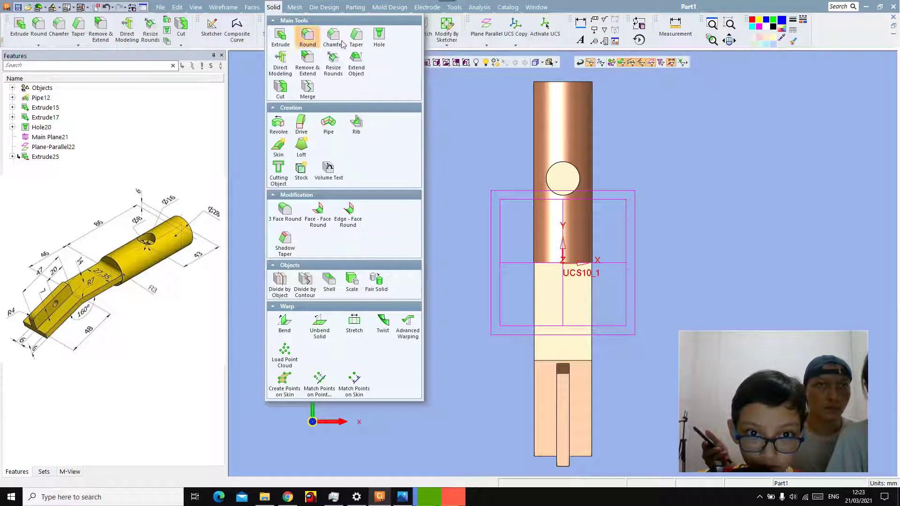
{"action": "left_click", "coordinate": [379, 38]}
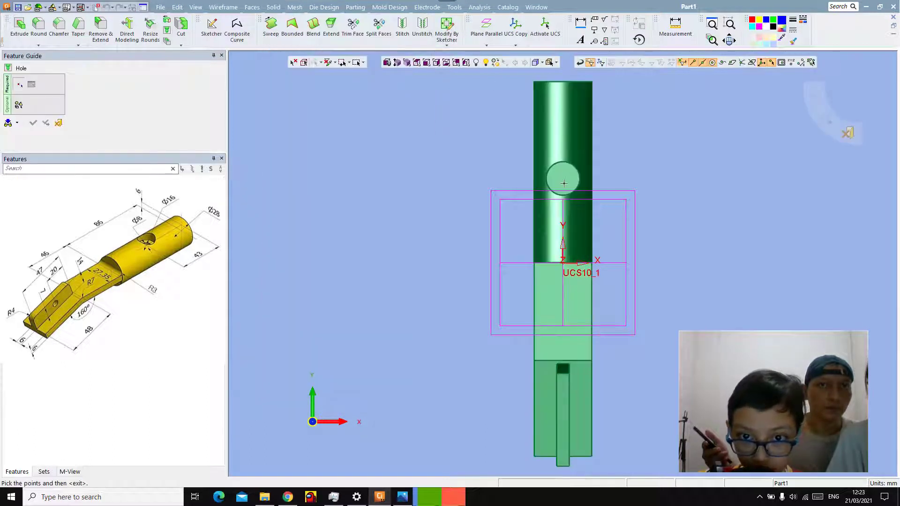
{"action": "left_click", "coordinate": [567, 164]}
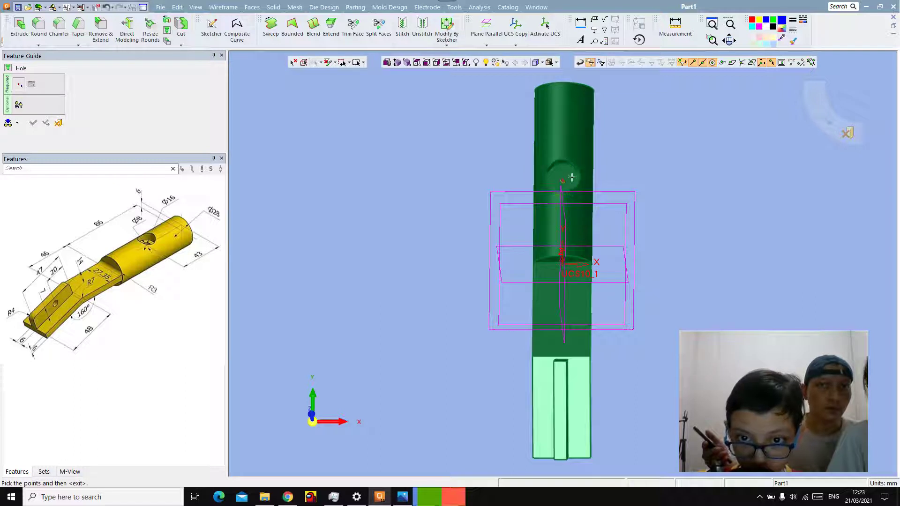
{"action": "middle_click", "coordinate": [678, 166]}
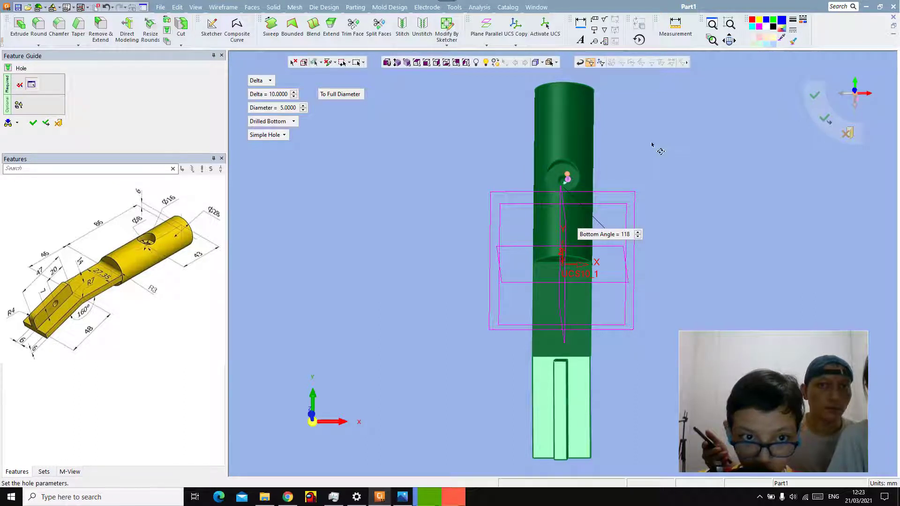
Set the hole to 8 mm diameter with Through depth and finish Hole26.
{"action": "left_click", "coordinate": [290, 108]}
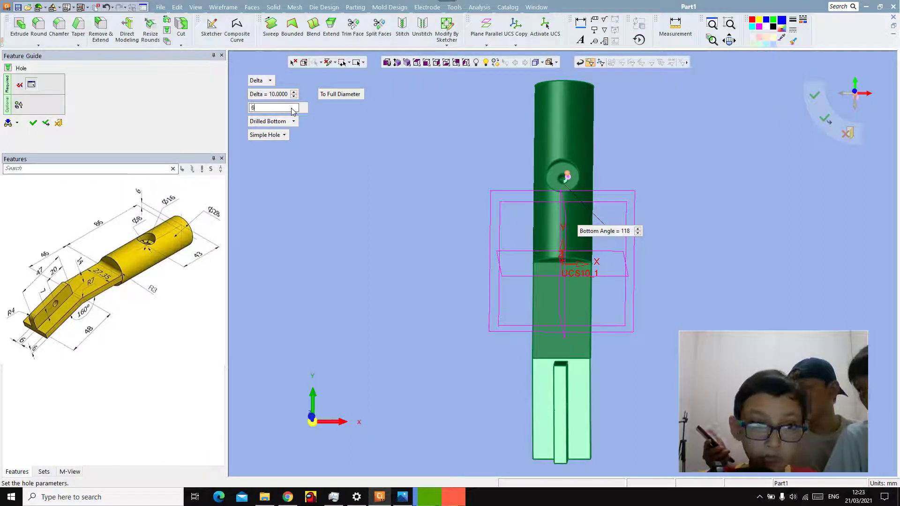
{"action": "type", "text": "6"}
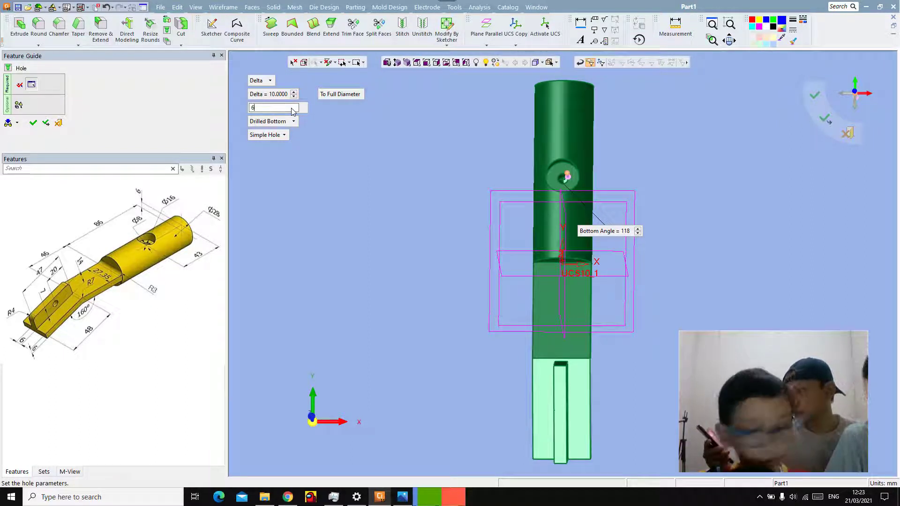
{"action": "key", "text": "BackSpace"}
{"action": "type", "text": "8"}
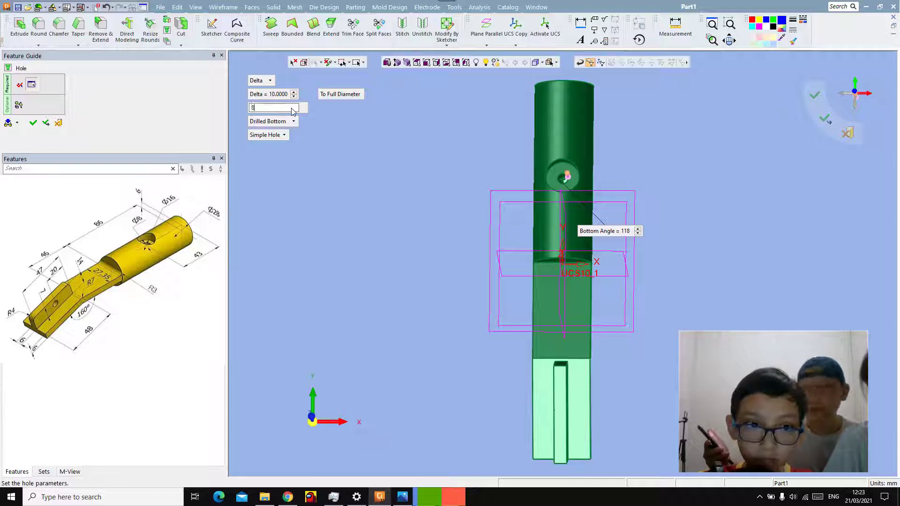
{"action": "key", "text": "Return"}
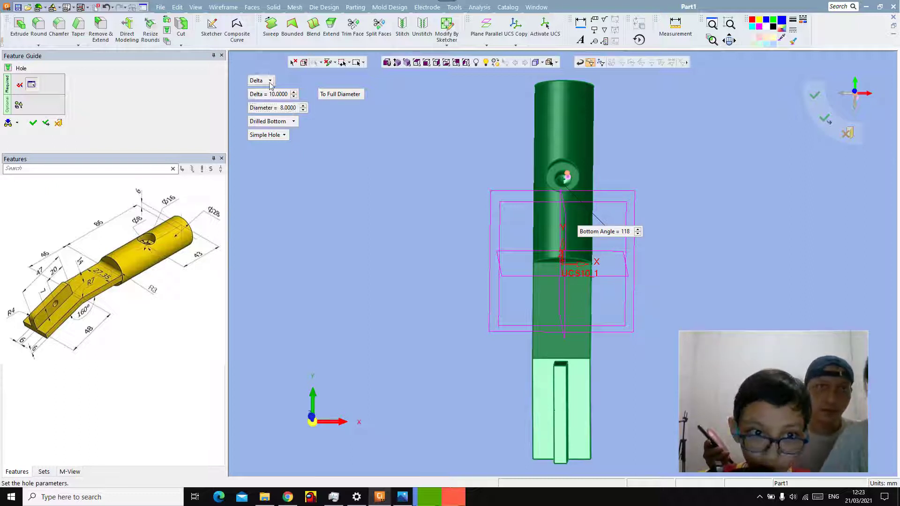
{"action": "left_click", "coordinate": [269, 82]}
{"action": "left_click", "coordinate": [282, 123]}
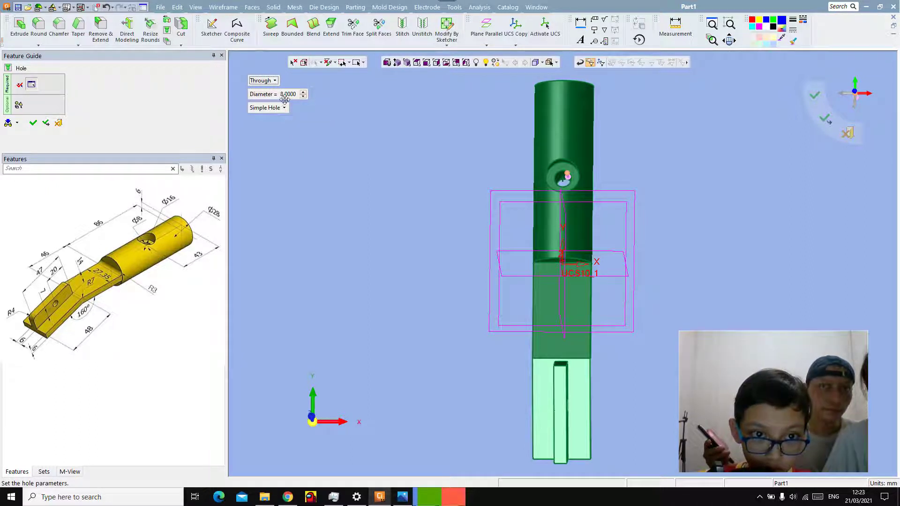
{"action": "right_click", "coordinate": [419, 154]}
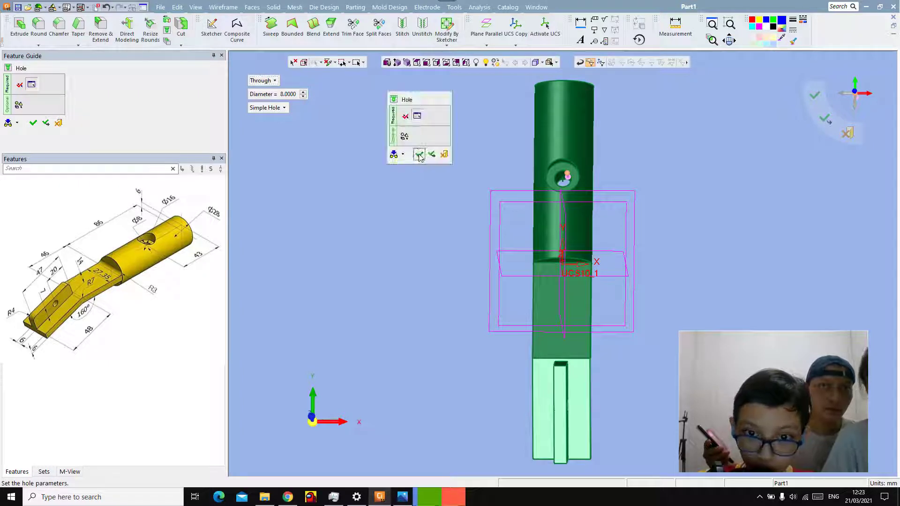
{"action": "left_click", "coordinate": [419, 155]}
{"action": "left_click", "coordinate": [410, 66]}
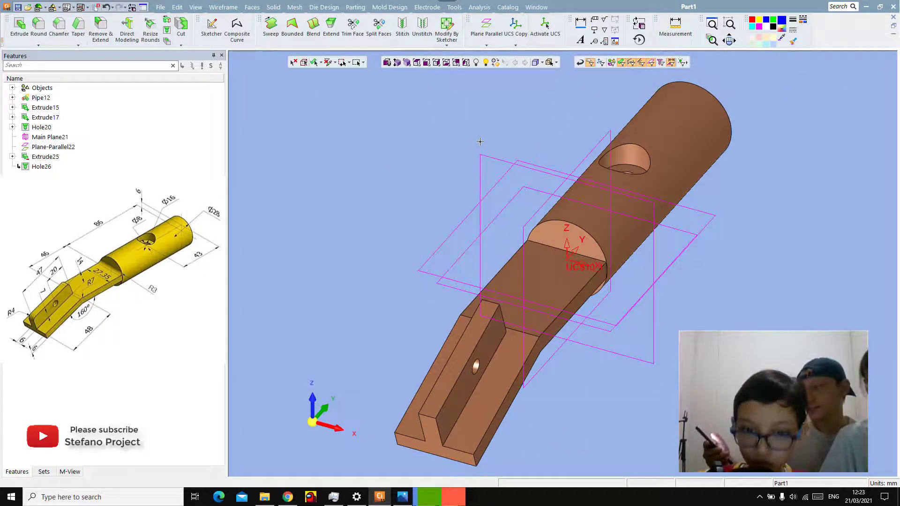
Round the slotted tab's end edges with a 4 mm radius.
{"action": "mouse_move", "coordinate": [480, 142]}
{"action": "middle_mouse_down"}
{"action": "mouse_move", "coordinate": [426, 133]}
{"action": "mouse_move", "coordinate": [396, 356]}
{"action": "middle_mouse_up"}
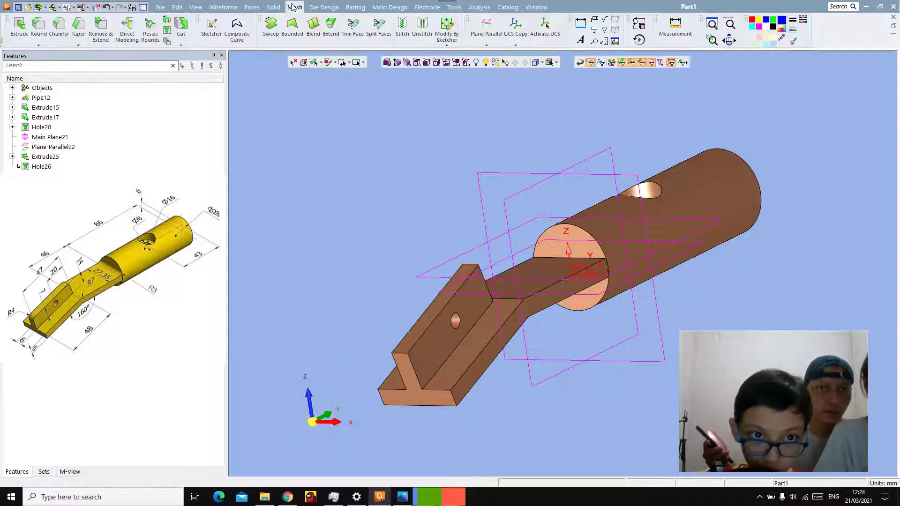
{"action": "left_click", "coordinate": [273, 7]}
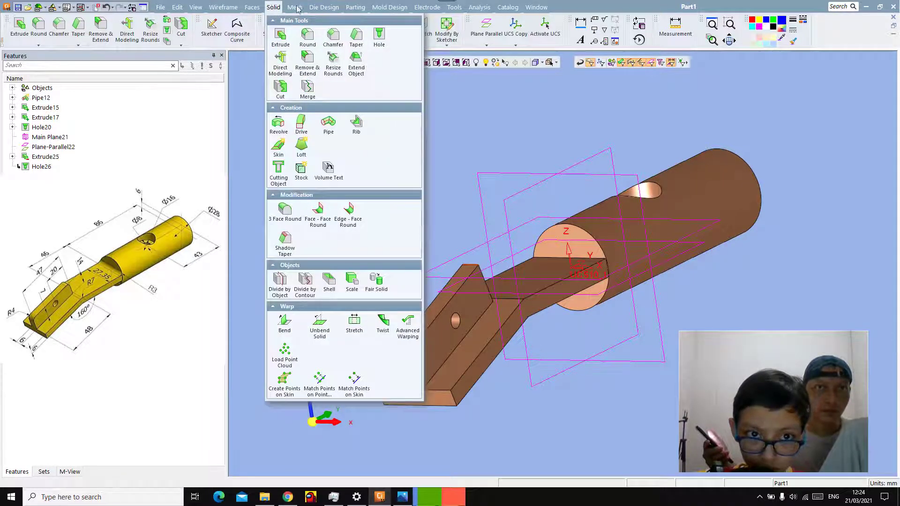
{"action": "left_click", "coordinate": [307, 38]}
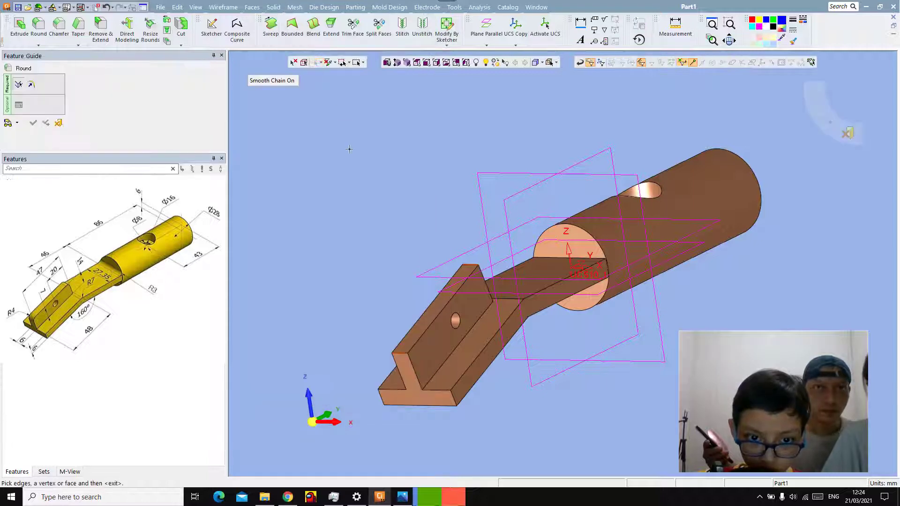
{"action": "middle_click", "coordinate": [335, 165]}
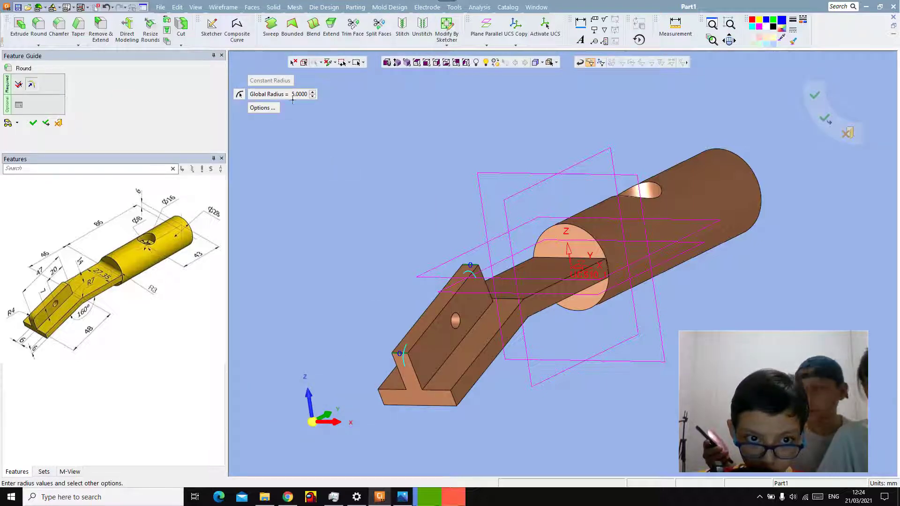
{"action": "type", "text": "4"}
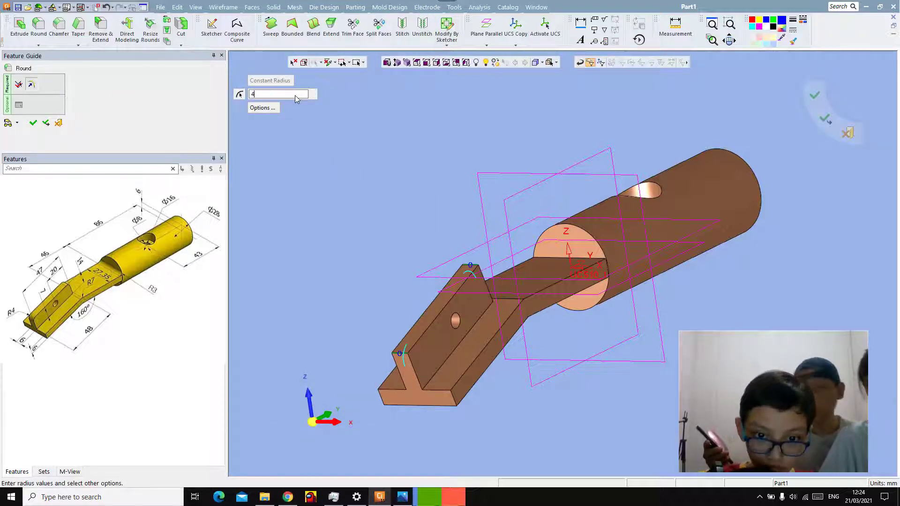
{"action": "key", "text": "Return"}
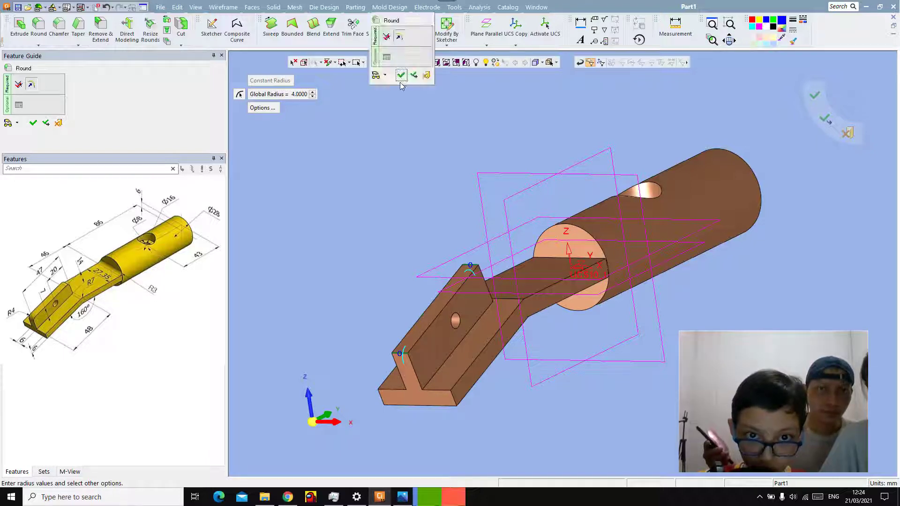
{"action": "left_click", "coordinate": [402, 84]}
{"action": "middle_click_drag", "start_coordinate": [386, 182], "coordinate": [380, 211]}
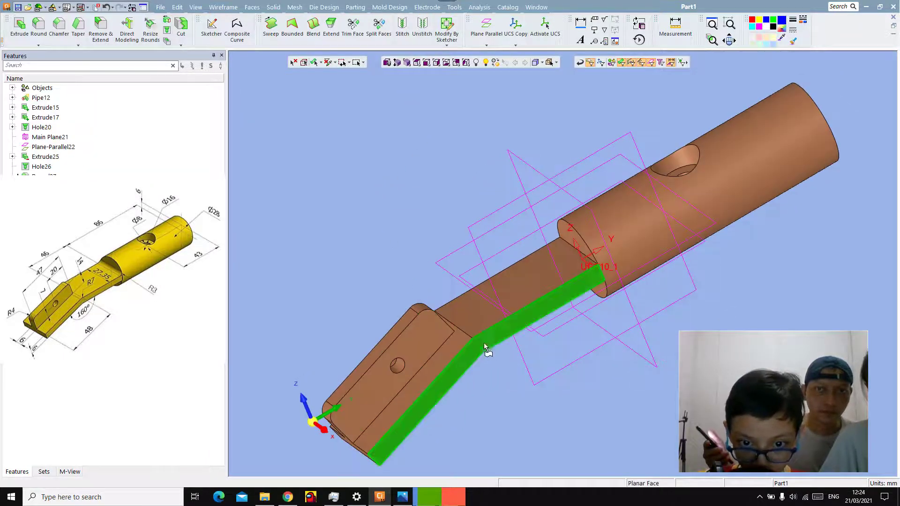
{"action": "left_click", "coordinate": [464, 331]}
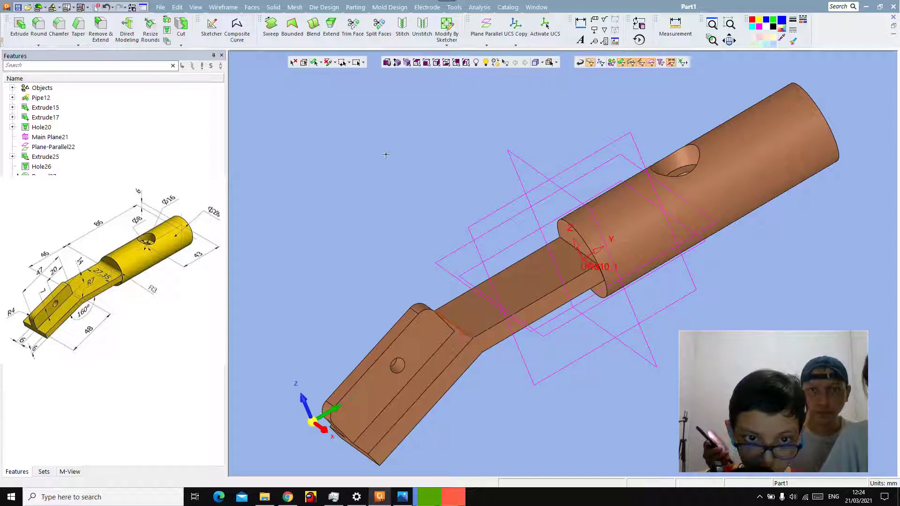
Apply a 7 mm Global Radius round to the bend edge between tab and strip.
{"action": "left_click", "coordinate": [323, 7]}
{"action": "mouse_move", "coordinate": [273, 7]}
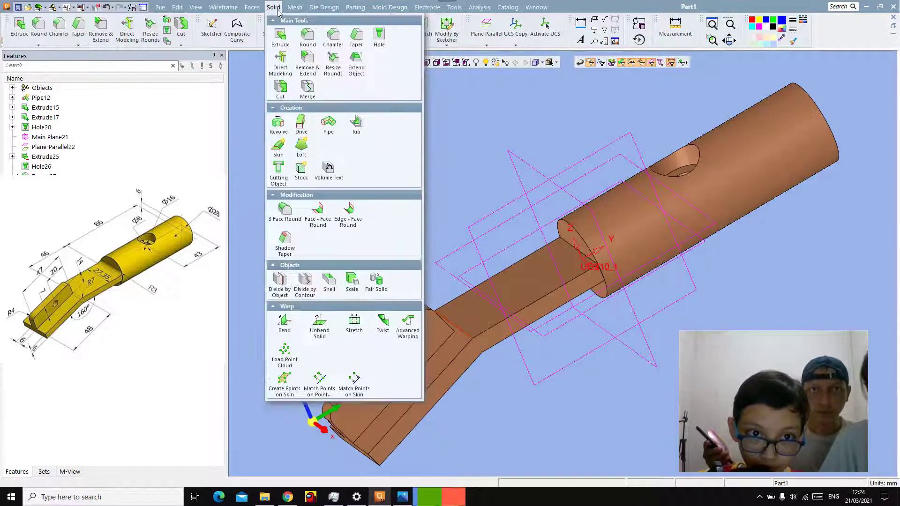
{"action": "left_click", "coordinate": [307, 37]}
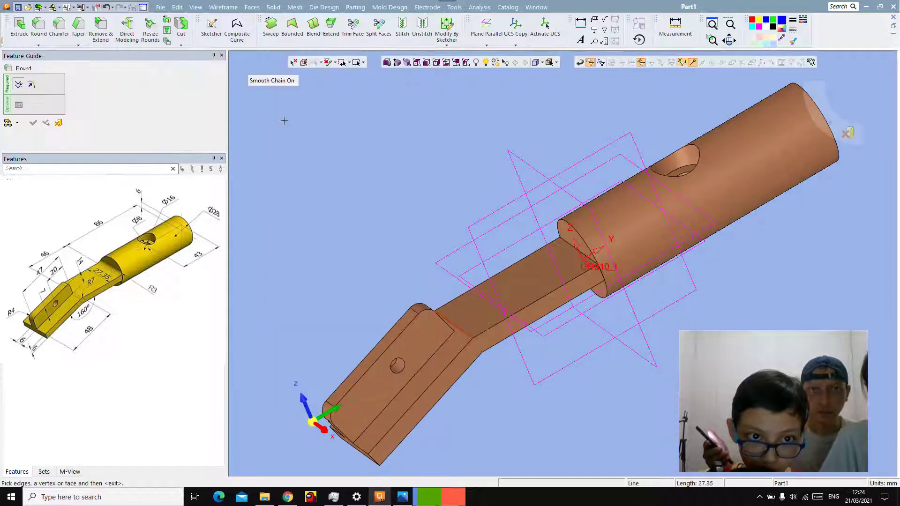
{"action": "middle_click", "coordinate": [329, 144]}
{"action": "left_click", "coordinate": [293, 94]}
{"action": "key", "text": "BackSpace"}
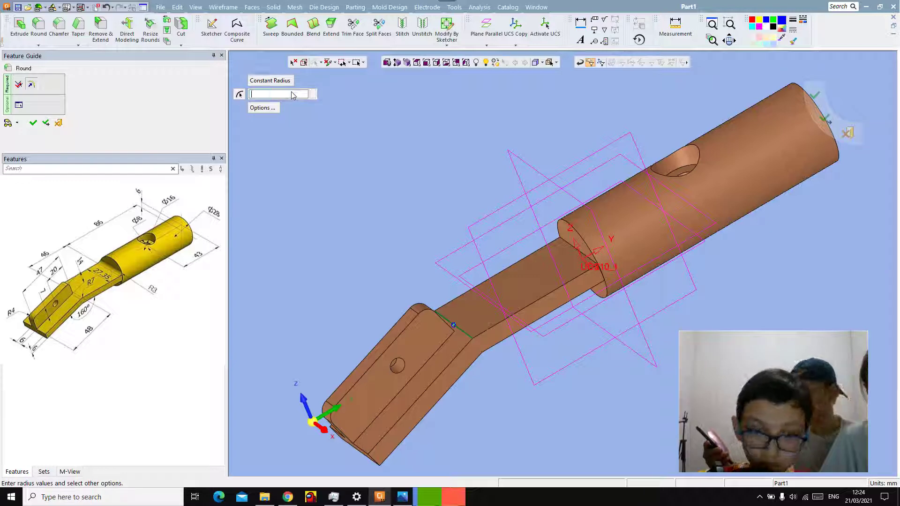
{"action": "type", "text": "7"}
{"action": "key", "text": "Return"}
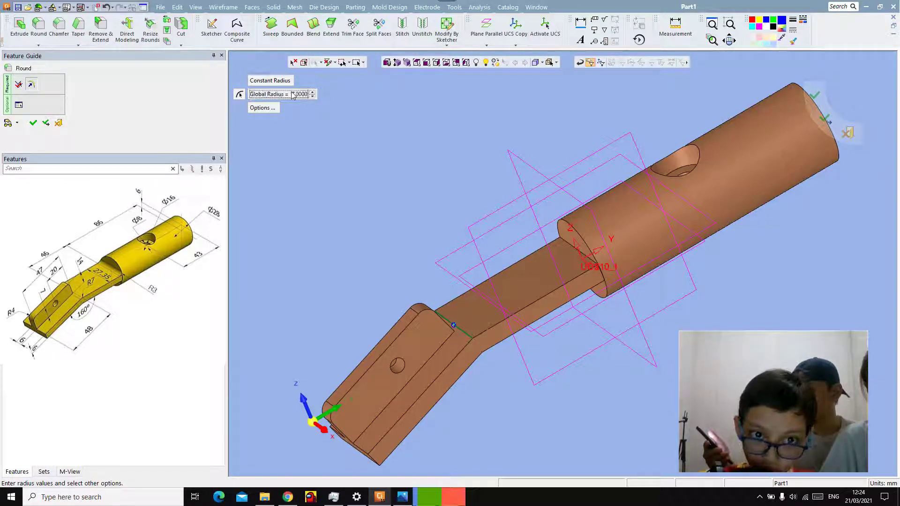
{"action": "middle_click", "coordinate": [457, 207]}
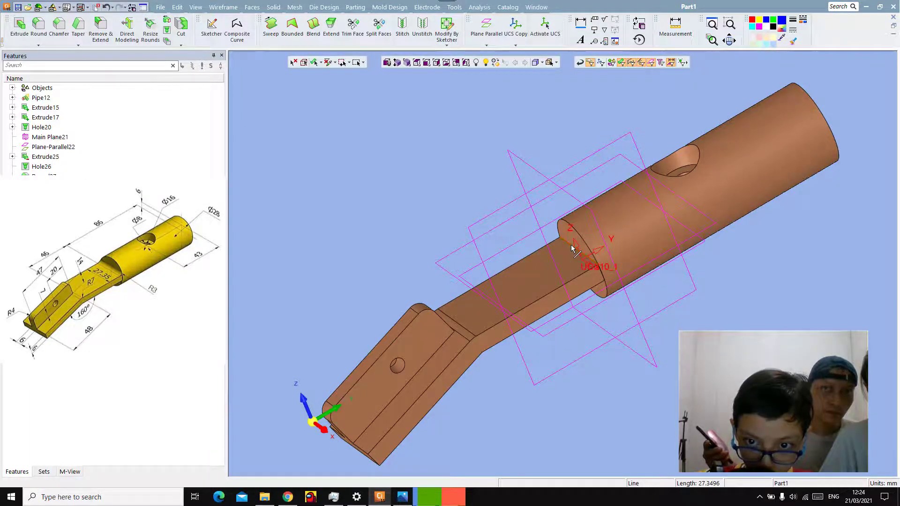
{"action": "middle_click_drag", "start_coordinate": [572, 248], "coordinate": [537, 133]}
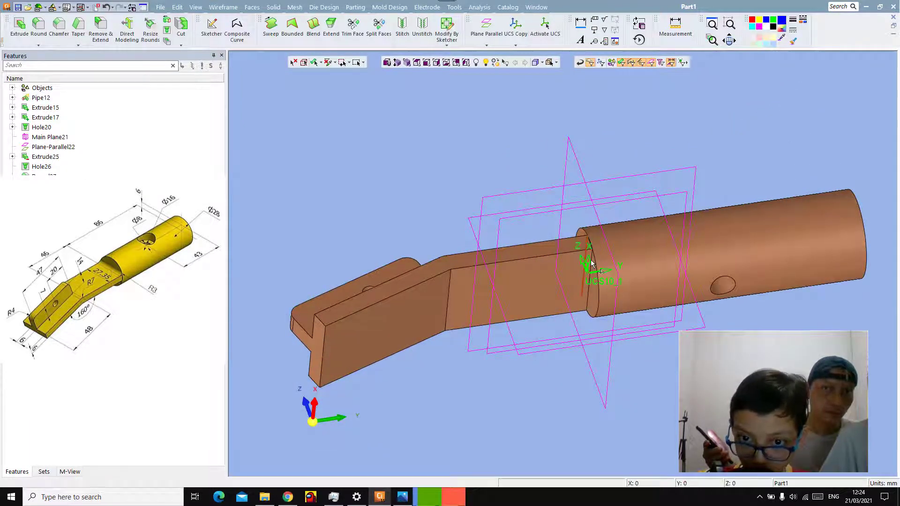
{"action": "middle_click_drag", "start_coordinate": [591, 264], "coordinate": [482, 183]}
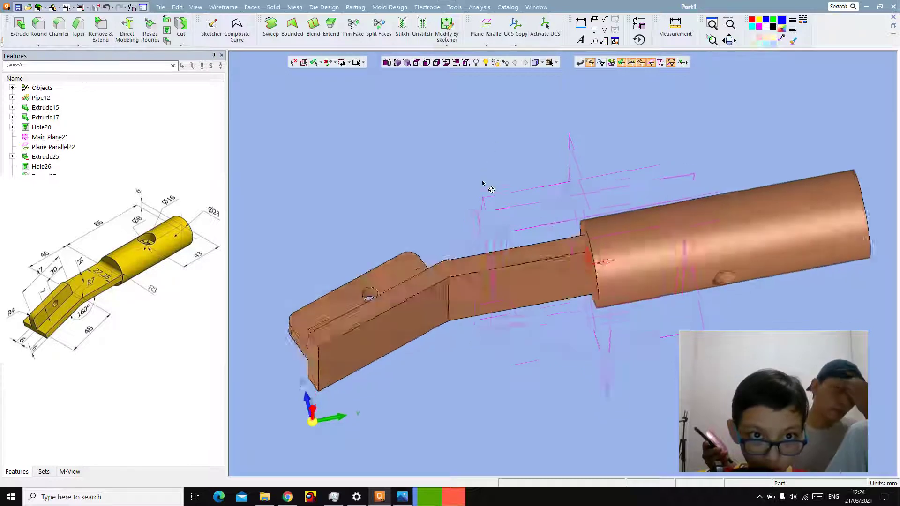
Apply a 3 mm round to the edges where the flat strip joins the pipe end.
{"action": "left_click", "coordinate": [274, 7]}
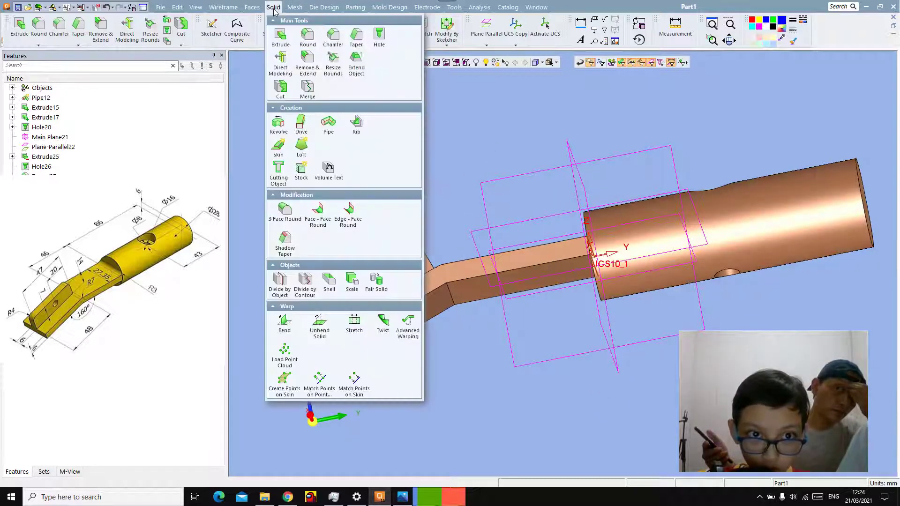
{"action": "left_click", "coordinate": [307, 35]}
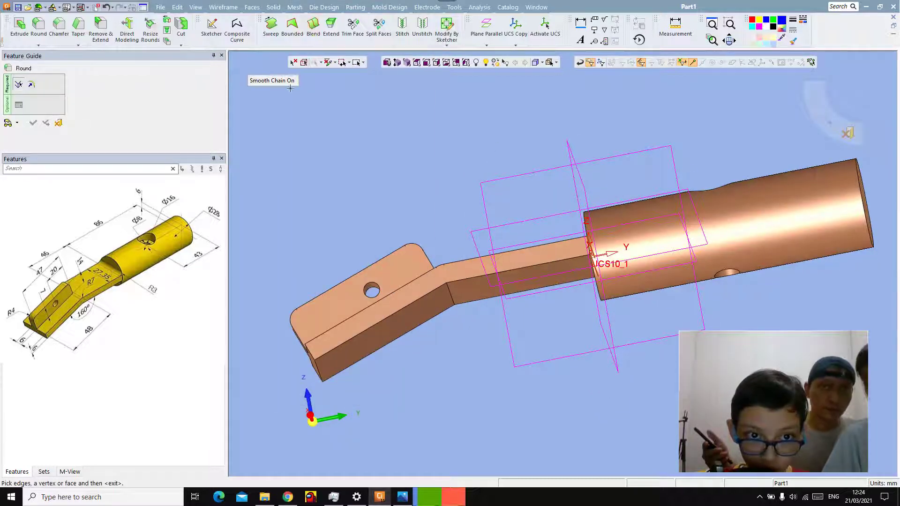
{"action": "middle_click", "coordinate": [299, 110]}
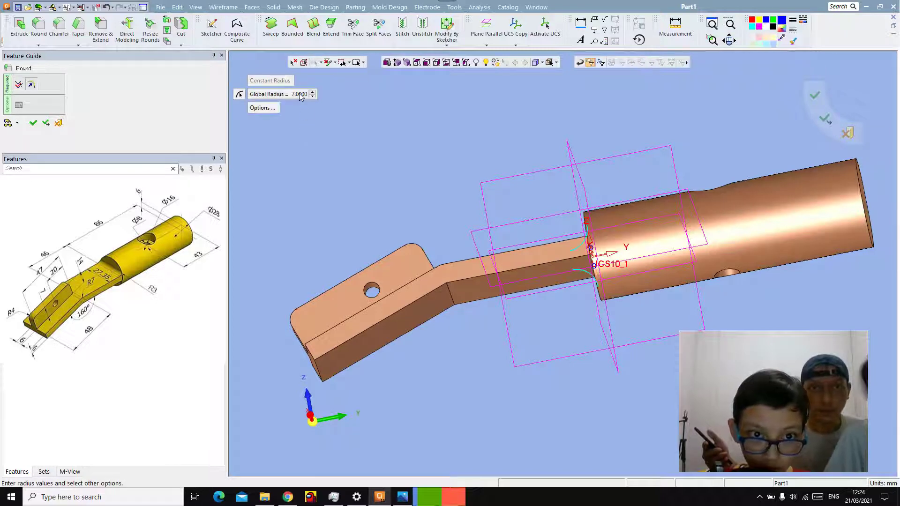
{"action": "key", "text": "BackSpace"}
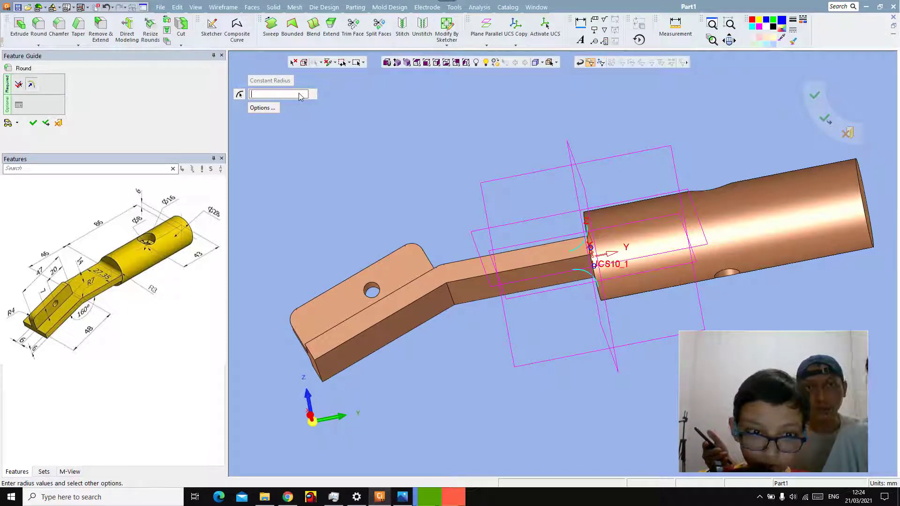
{"action": "type", "text": "3"}
{"action": "key", "text": "Return"}
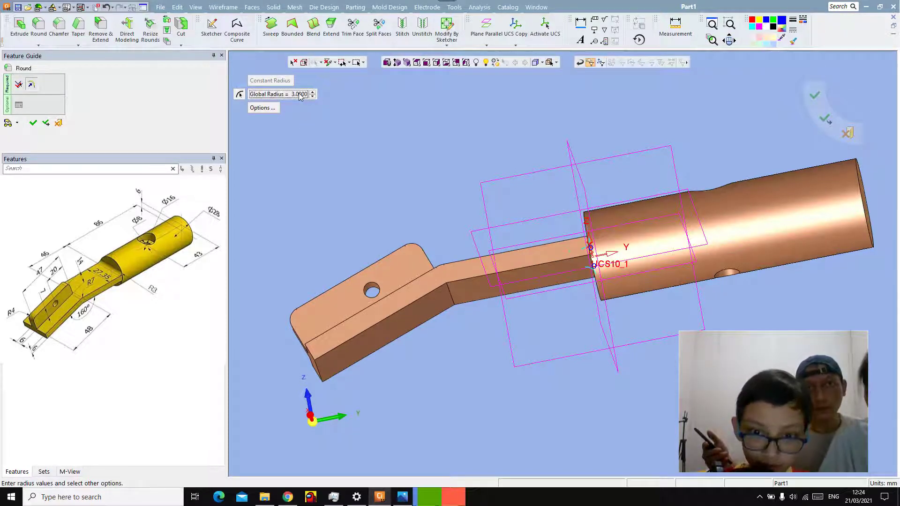
{"action": "middle_click", "coordinate": [452, 182]}
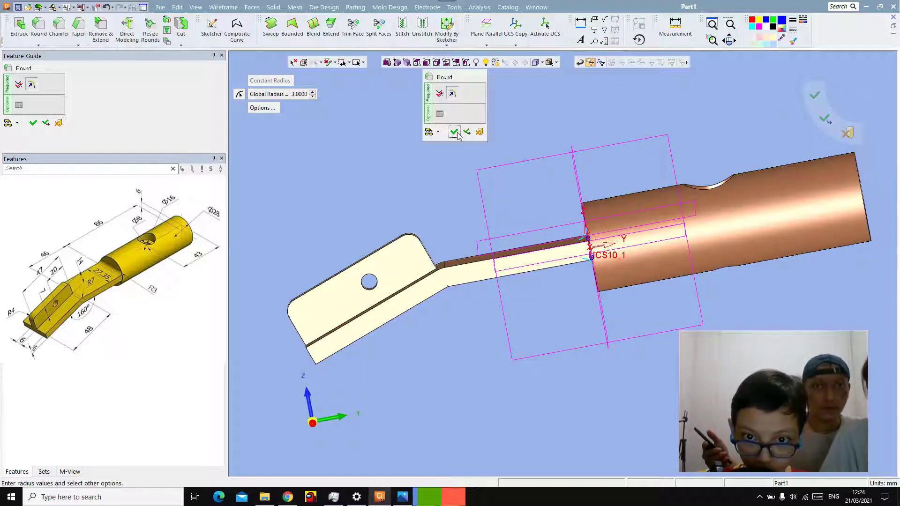
{"action": "left_click", "coordinate": [414, 63]}
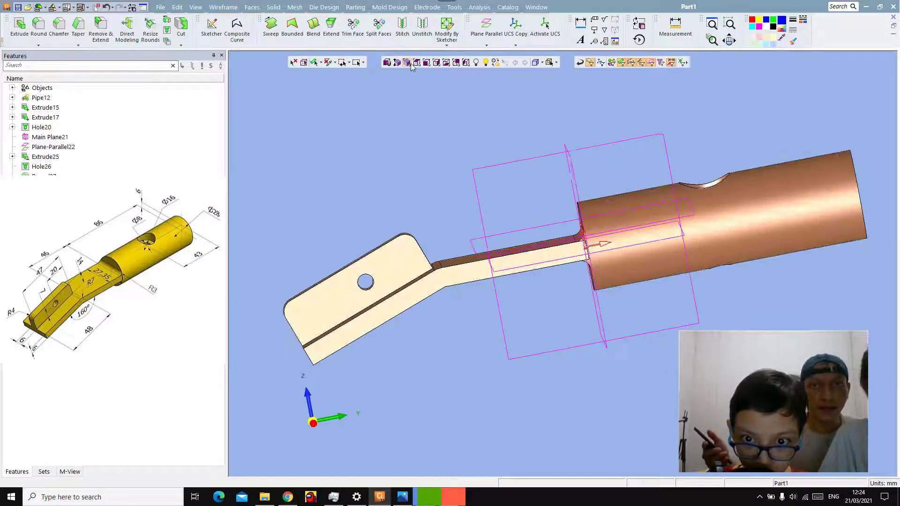